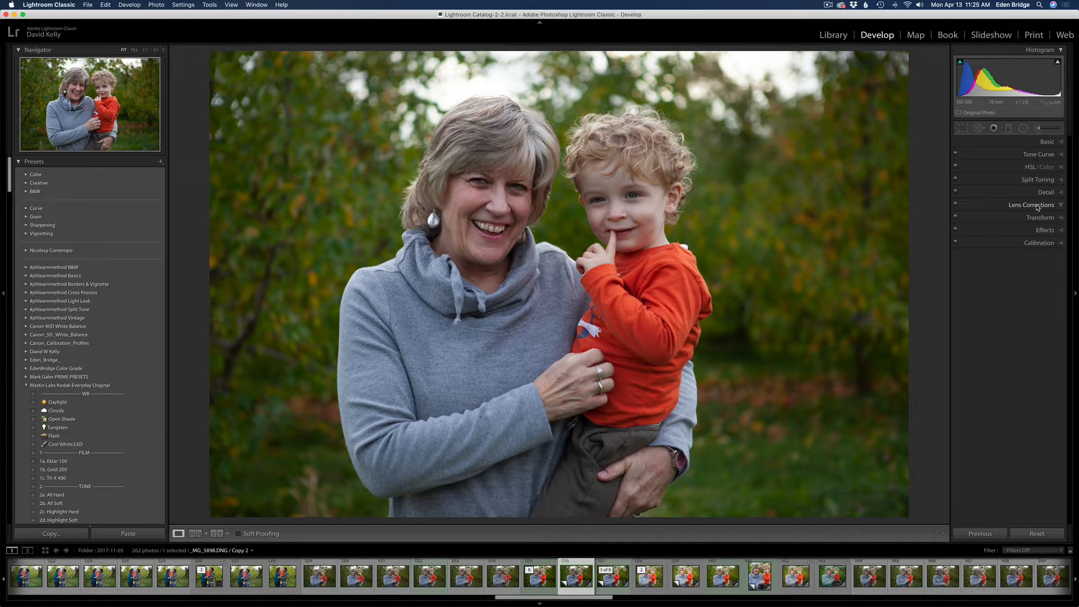
- Enable chromatic aberration removal and lens profile corrections, and compare the photo with the lens corrections off and on
click(1038, 207)
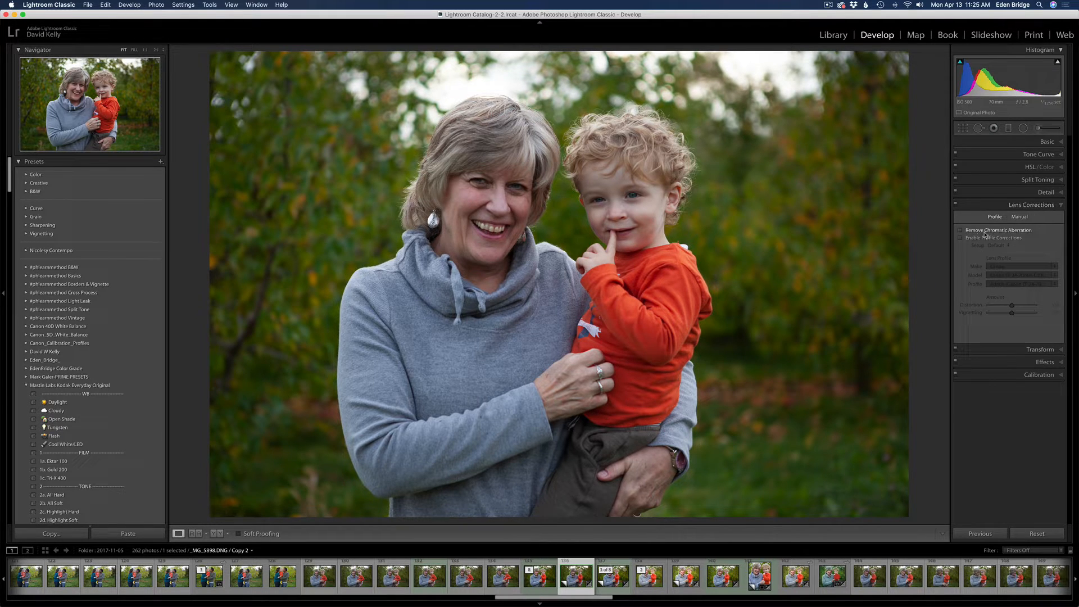
click(960, 230)
click(961, 239)
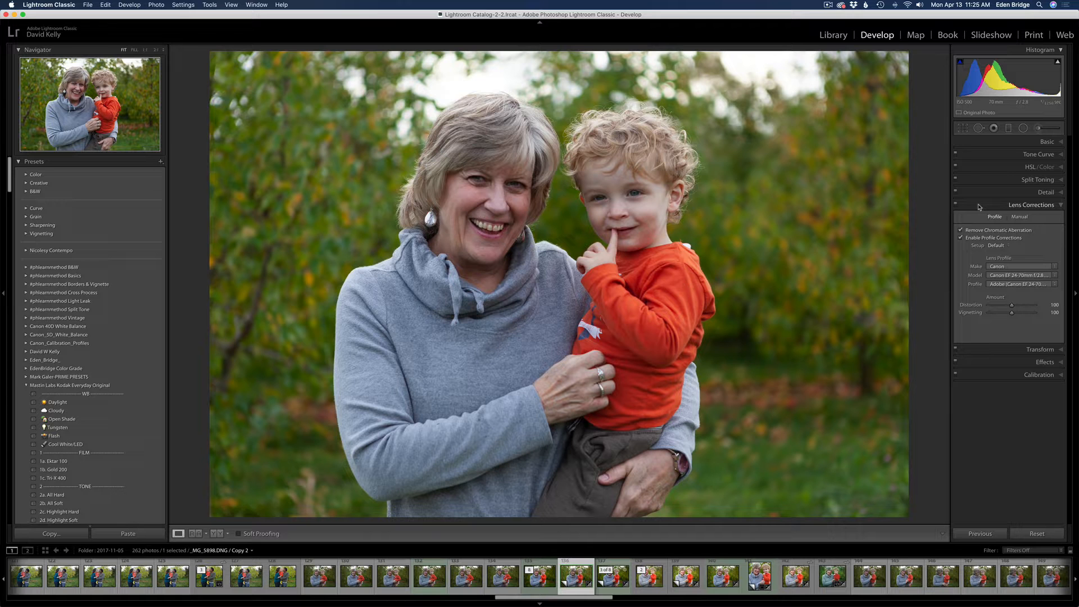
click(957, 206)
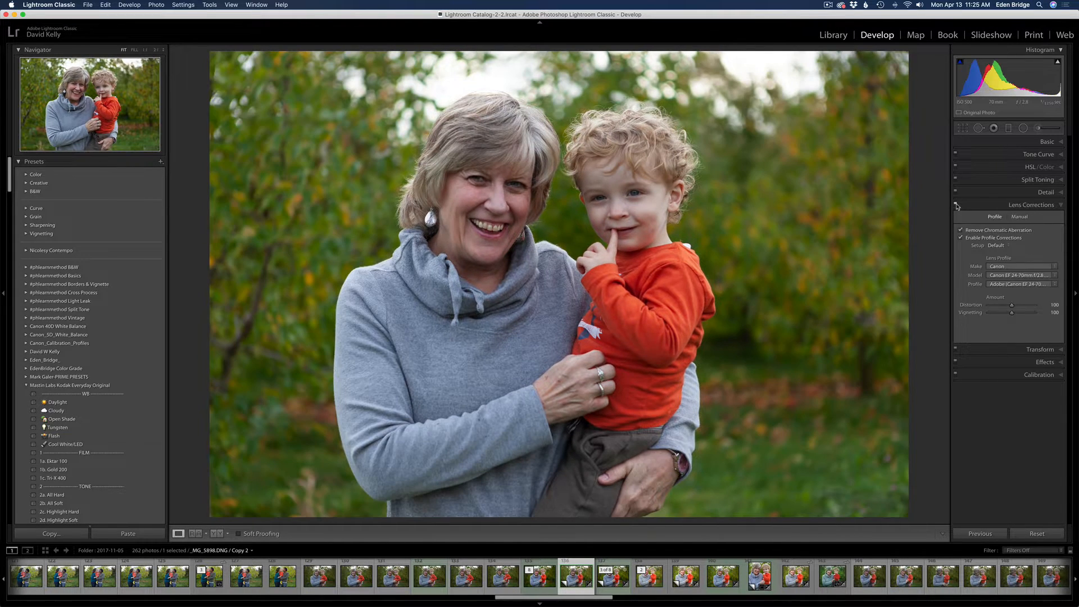
click(957, 206)
click(992, 206)
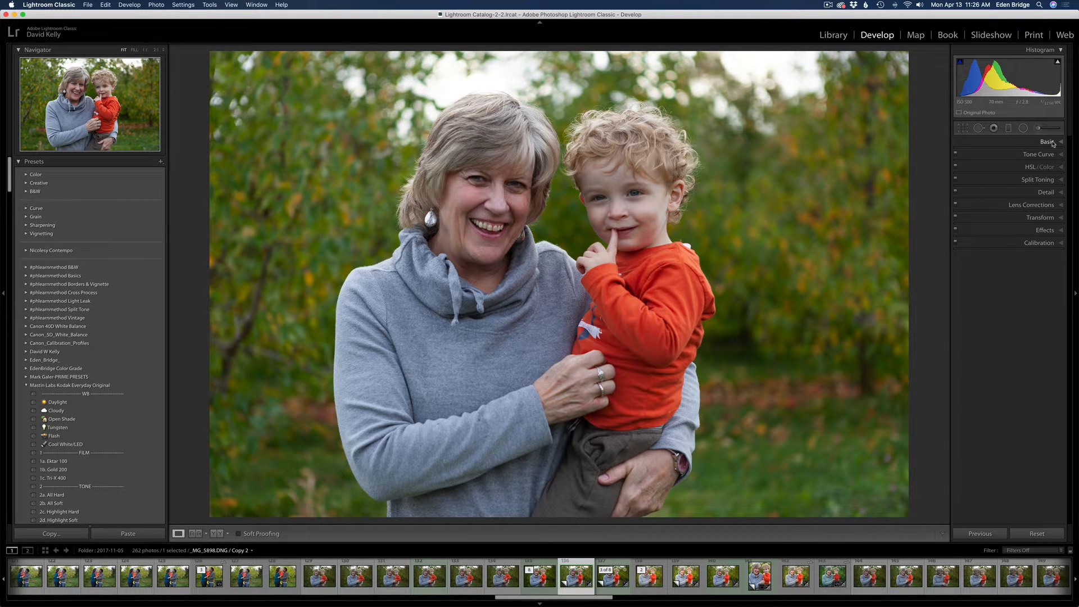
- Apply auto tone to the photo, refine Whites to -16, Blacks to -12 and Exposure to +0.40, and lower Highlights slightly
mouse_move(1058, 64)
click(1047, 143)
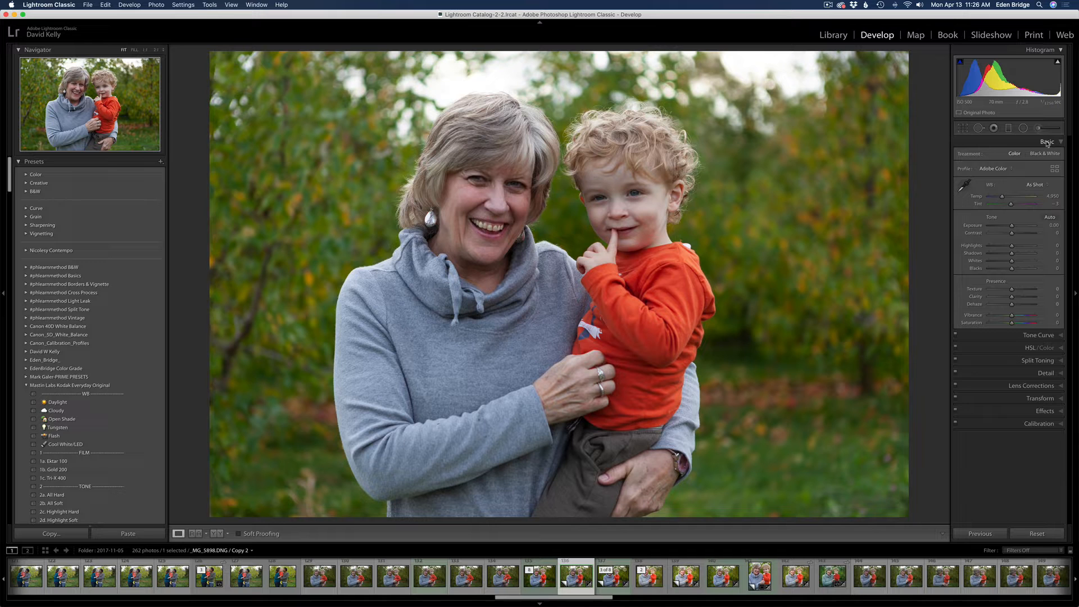
click(1050, 218)
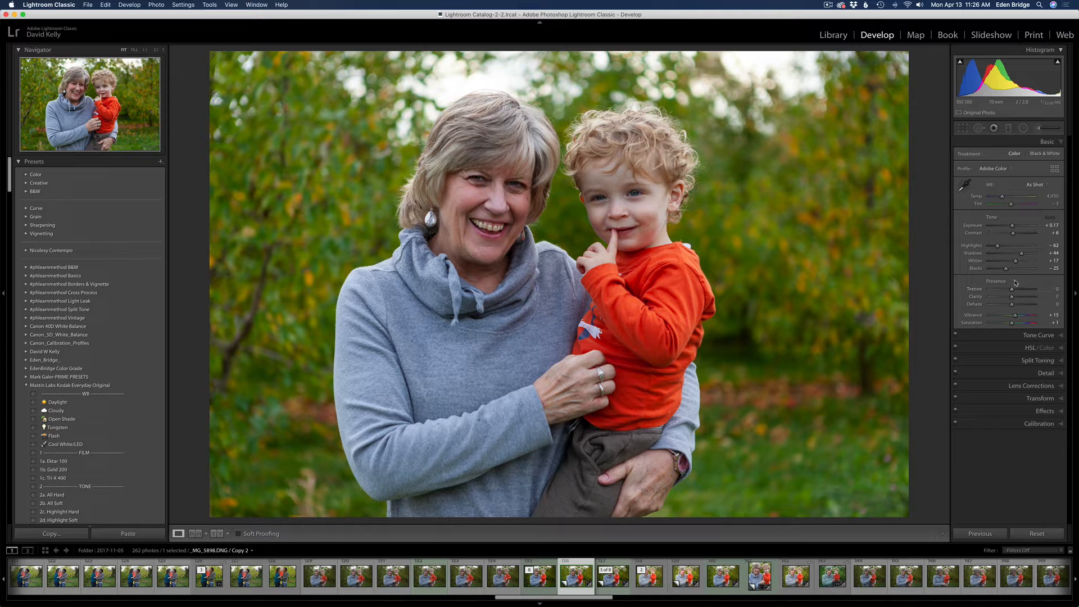
drag(1015, 263, 1008, 264)
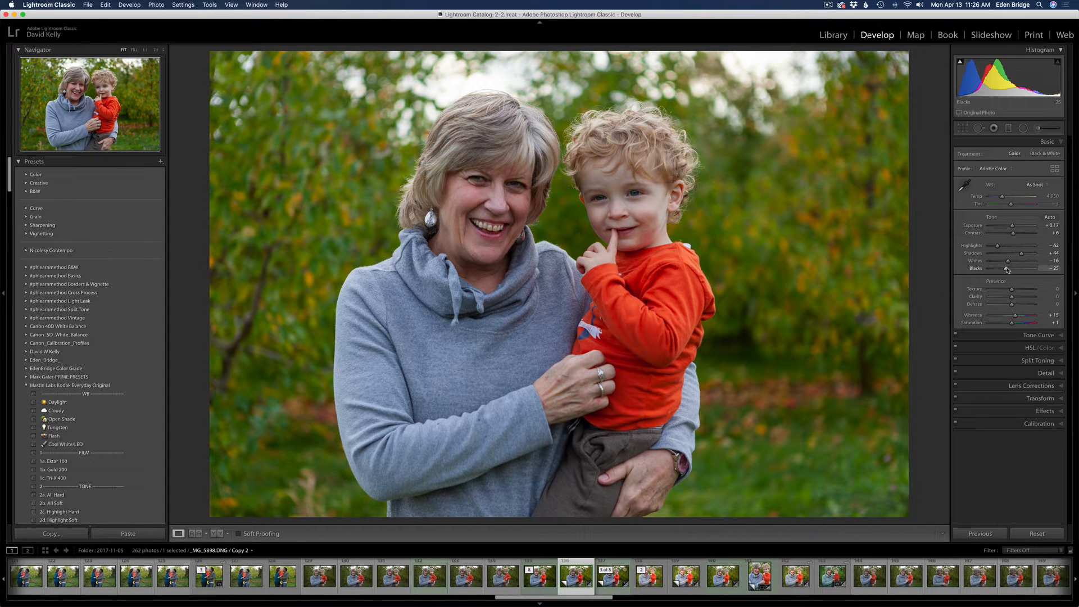
drag(1007, 270, 1011, 271)
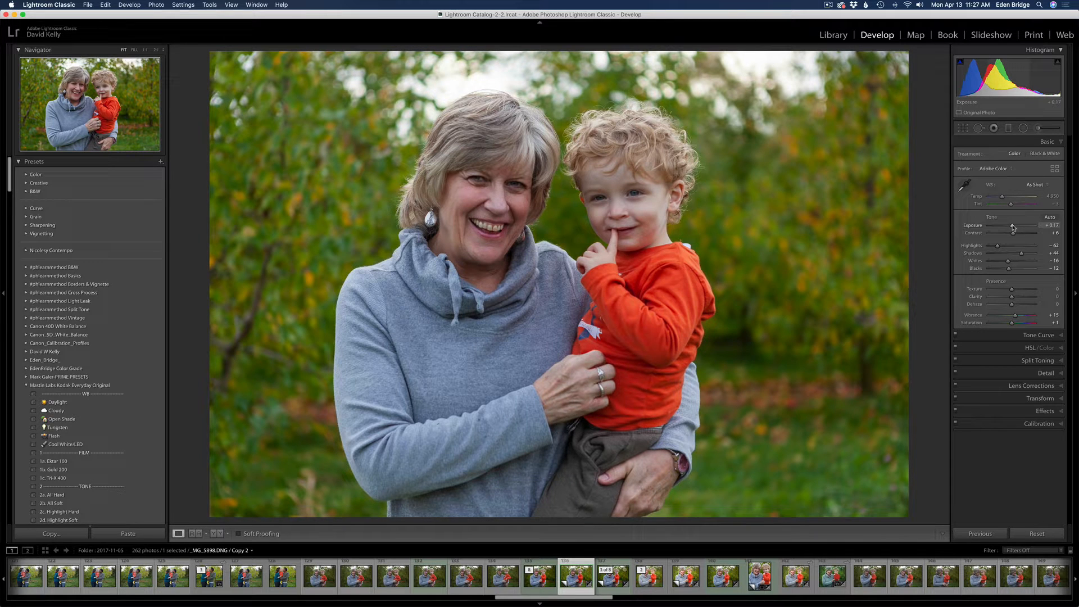
drag(1013, 226, 1014, 227)
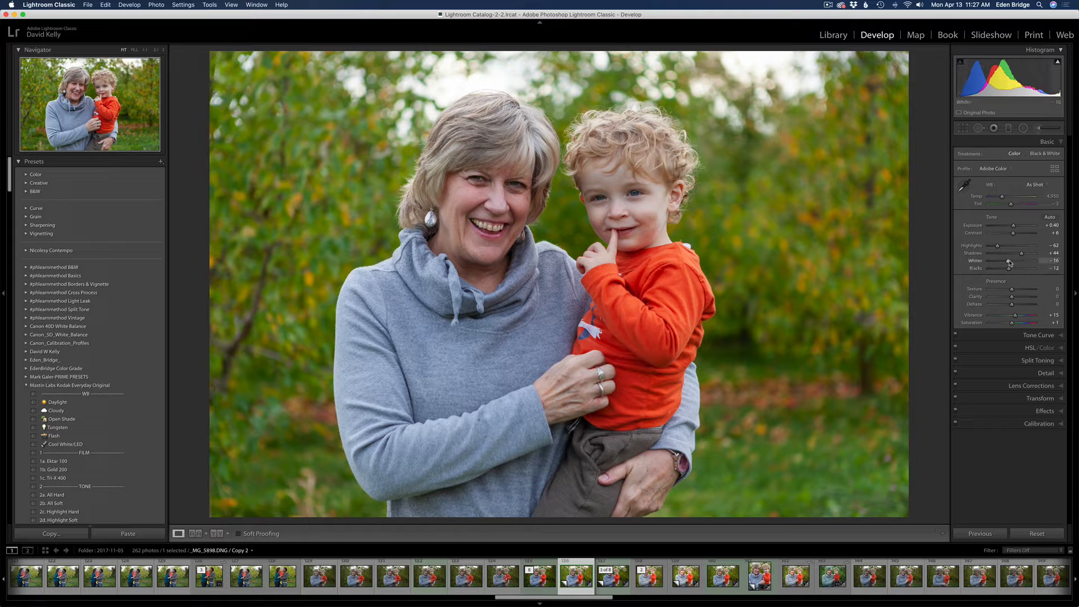
drag(999, 248, 997, 247)
- Reduce the photo's sharpening amount to its minimum and check the faces up close
click(1045, 373)
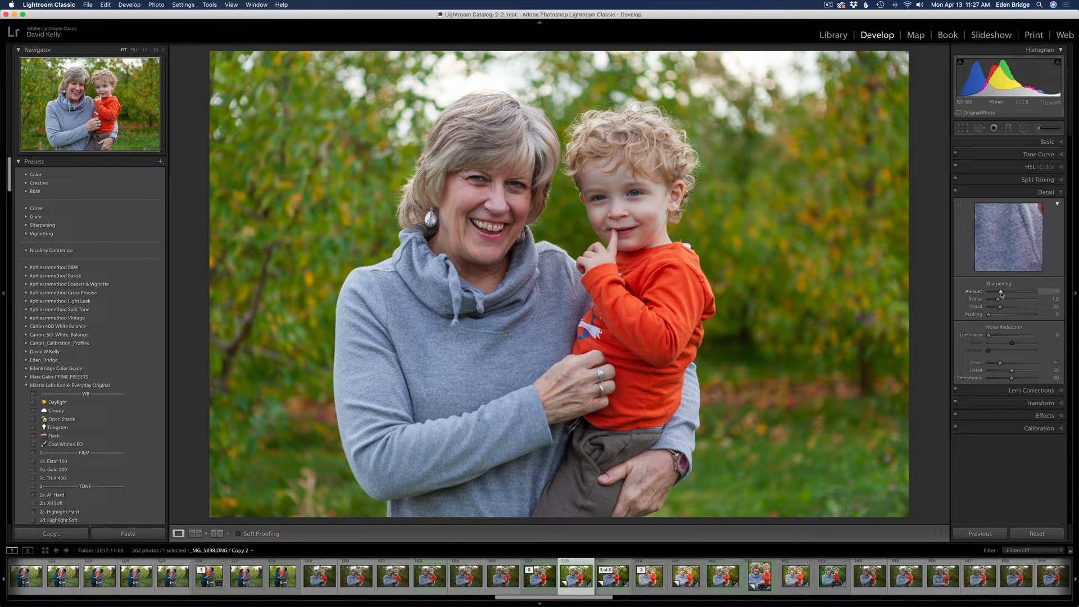
drag(1001, 293, 988, 293)
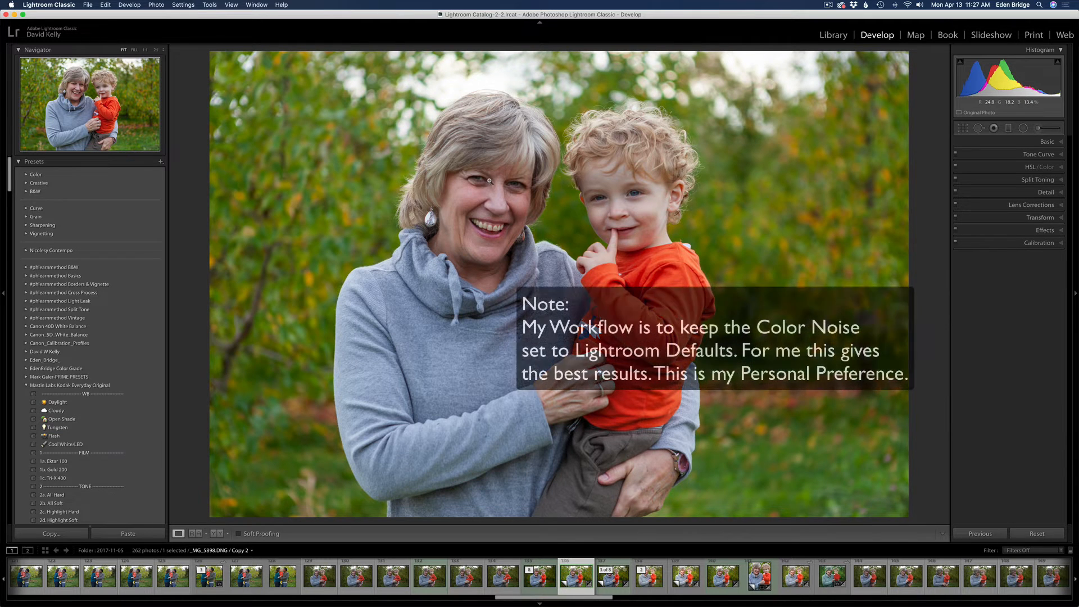
click(489, 180)
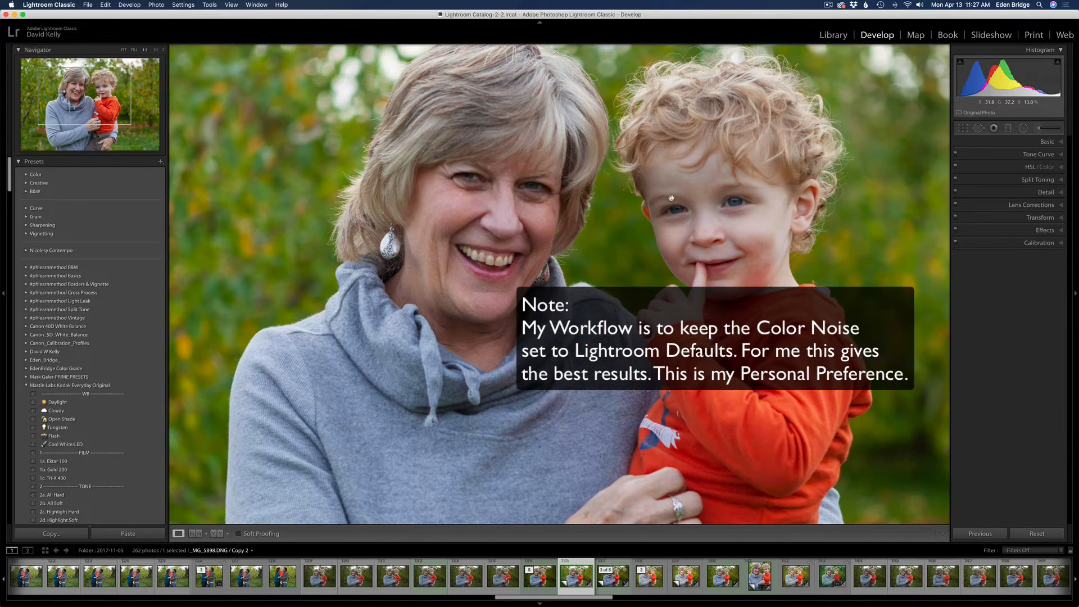
click(572, 168)
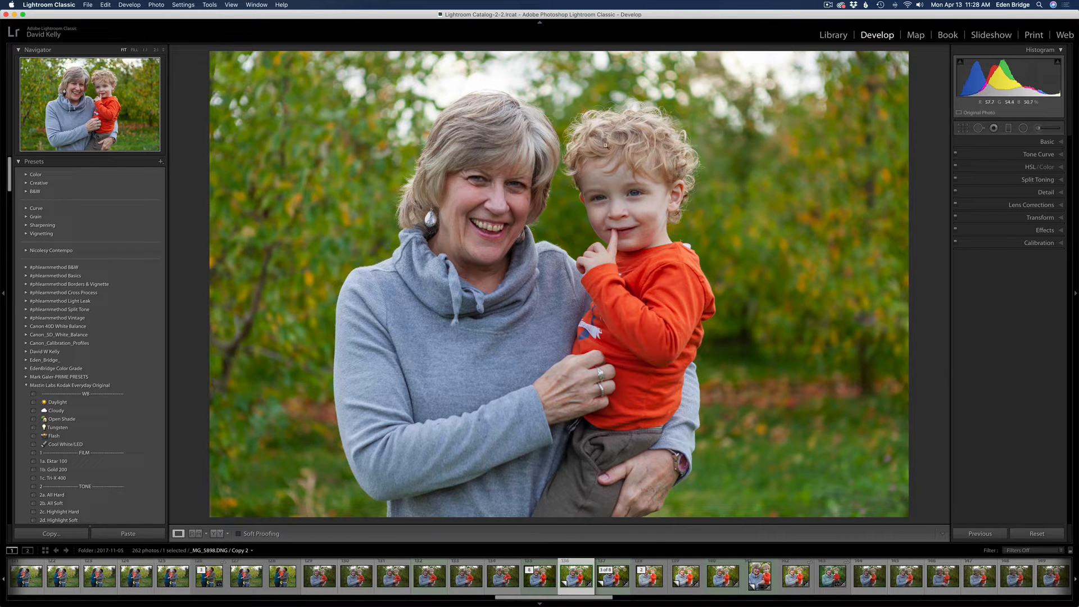
- Send the adjusted photo to Adobe Photoshop 2020 for editing
right_click(607, 155)
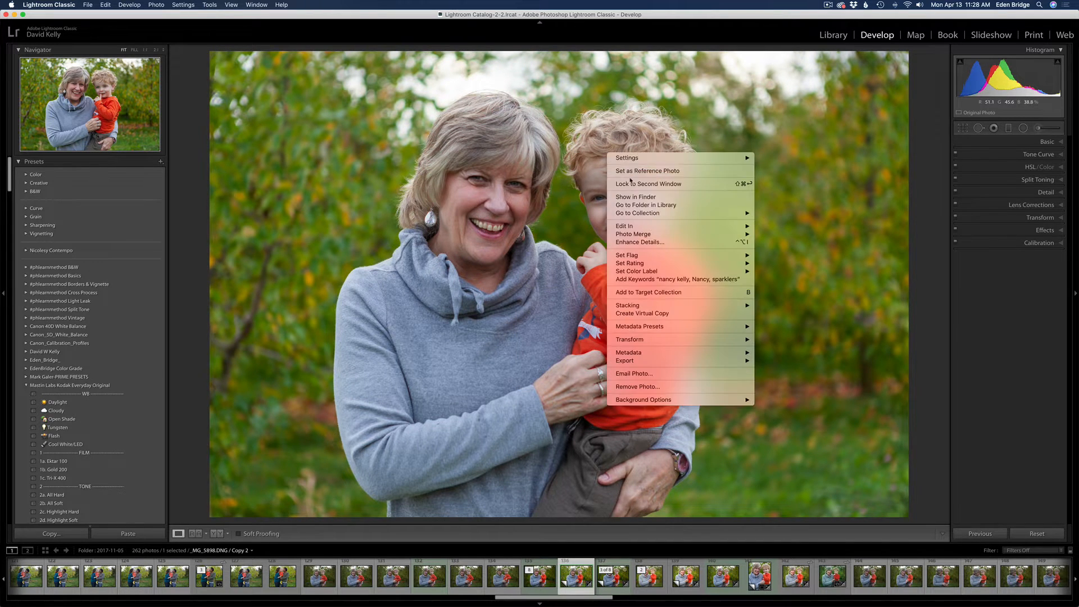
mouse_move(702, 226)
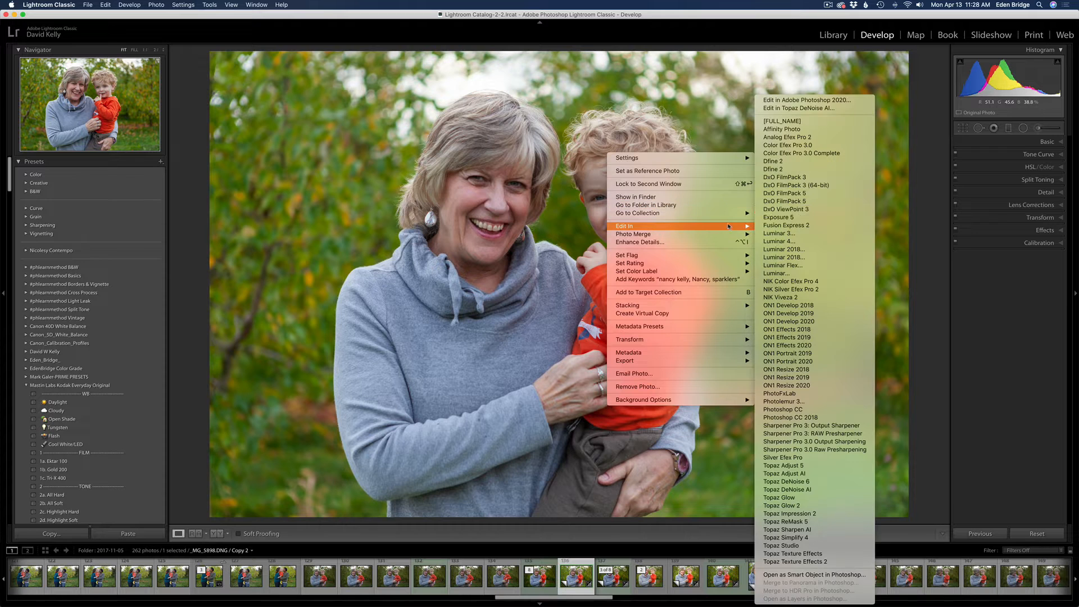
click(828, 100)
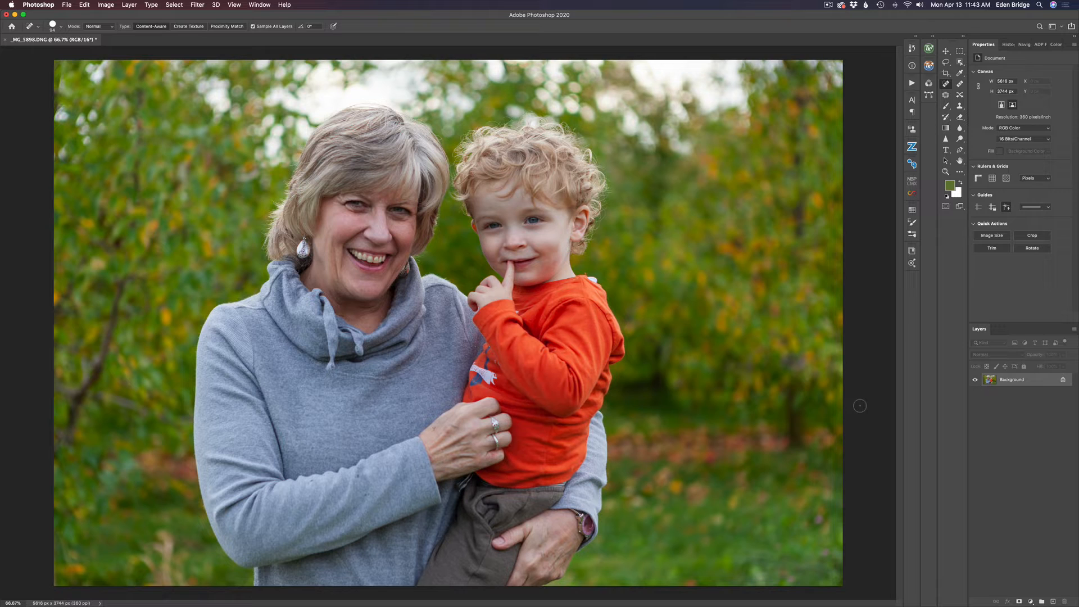
- Duplicate the Background layer and open the copy in Topaz DeNoise AI, declining the software update
key(super+j)
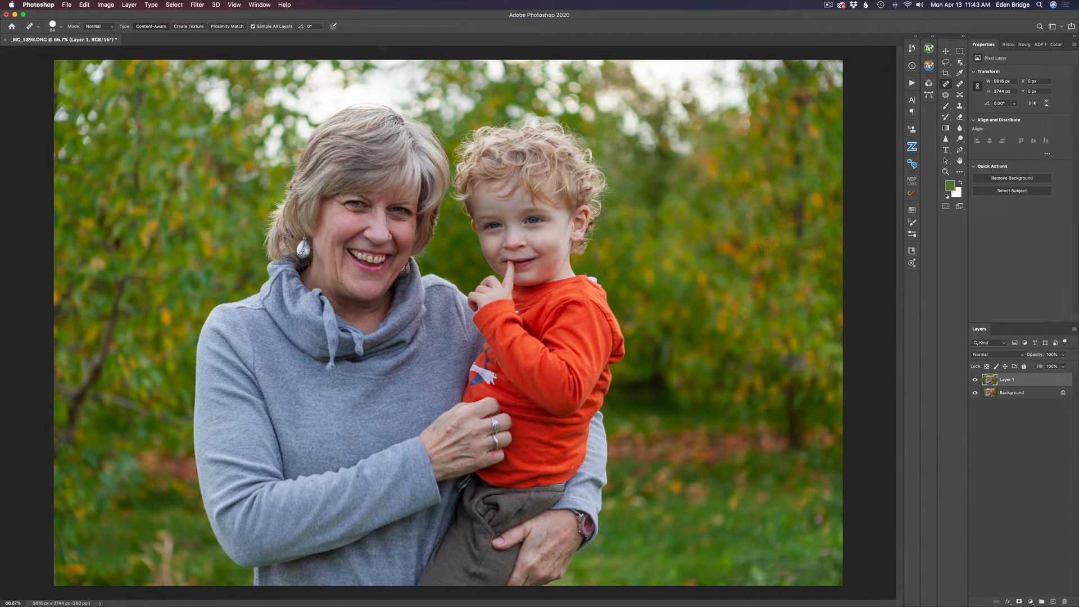
click(196, 5)
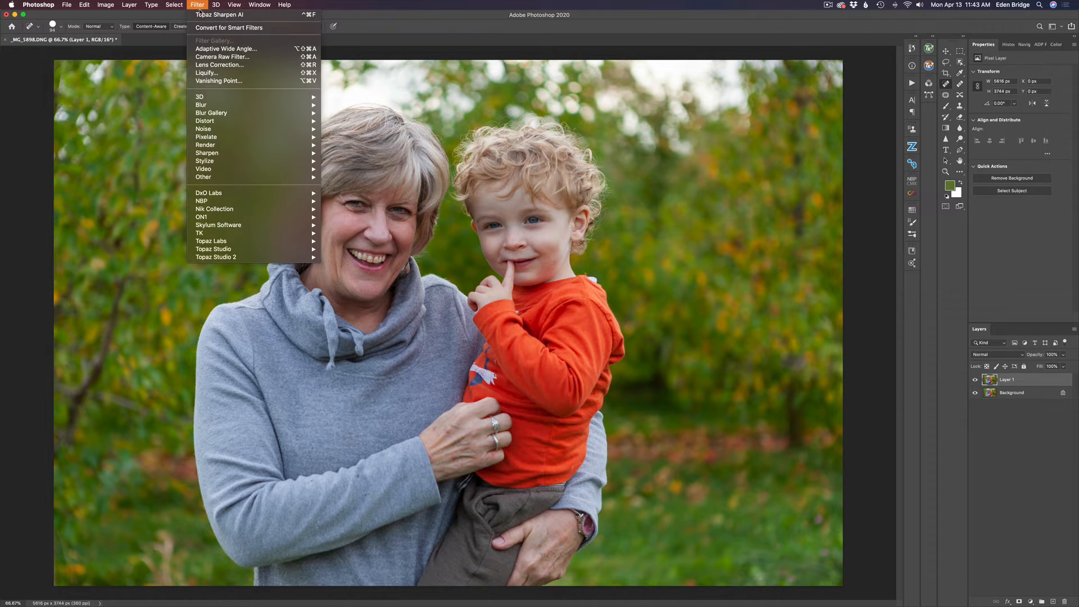
mouse_move(263, 251)
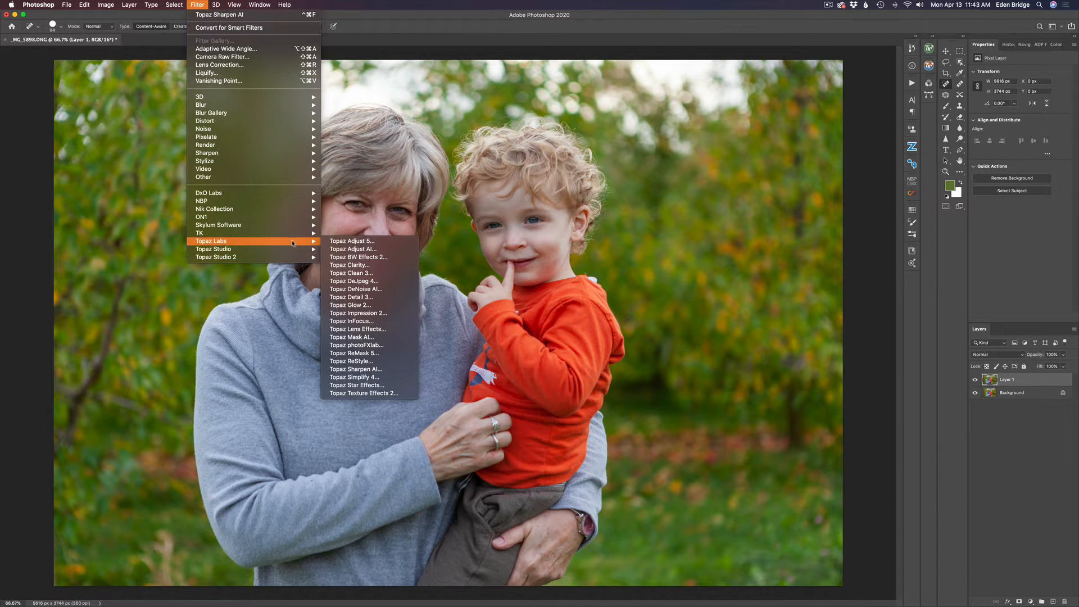
click(368, 290)
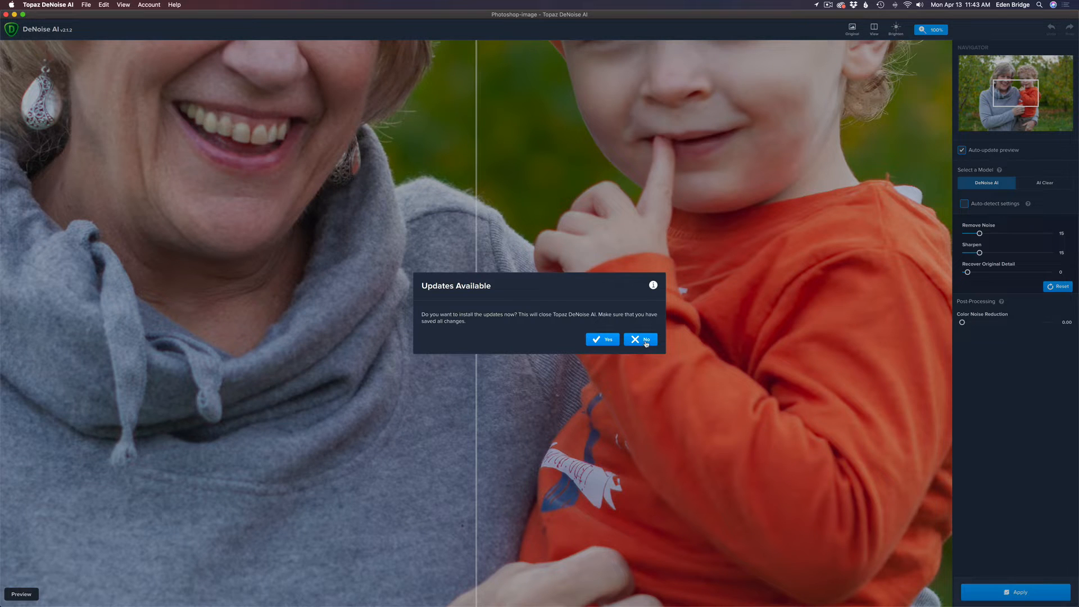
click(644, 340)
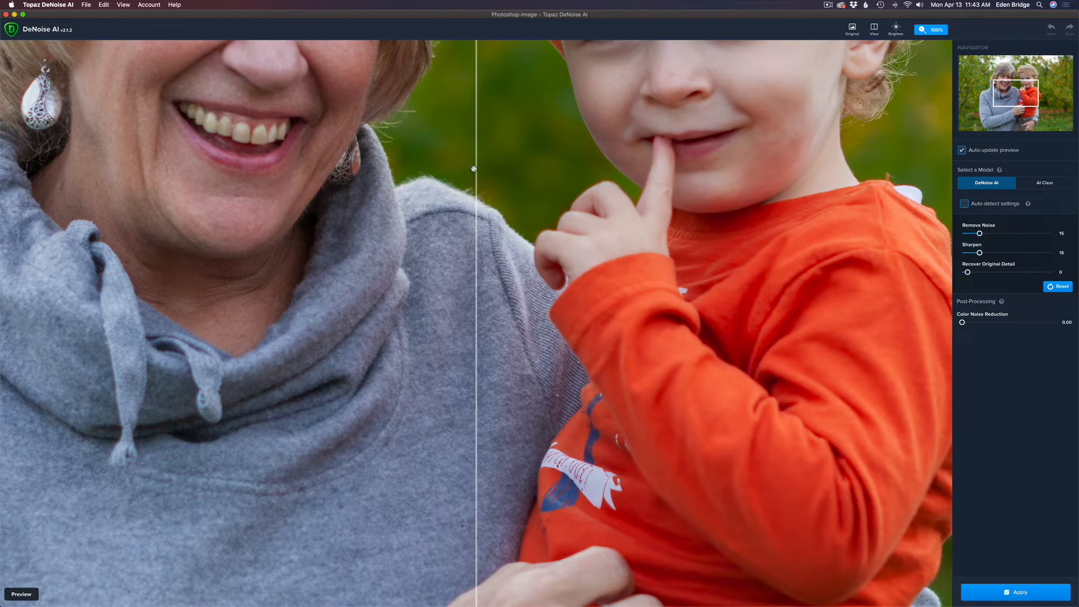
- Switch the denoise model to AI Clear, try the auto-detected settings, and set Remove Noise to Med, comparing before and after
drag(476, 168, 438, 169)
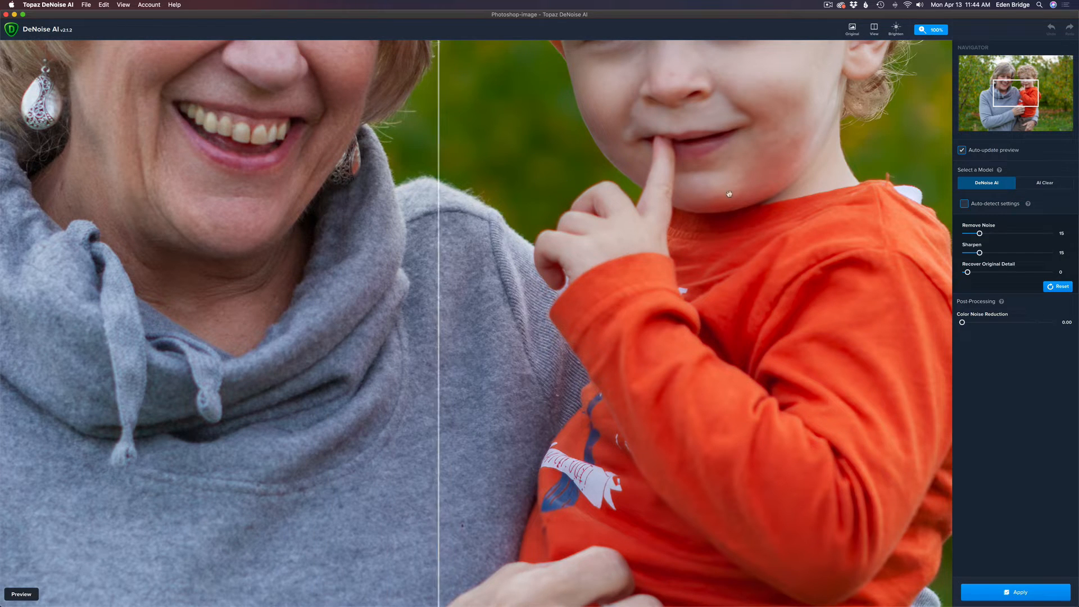
click(1045, 186)
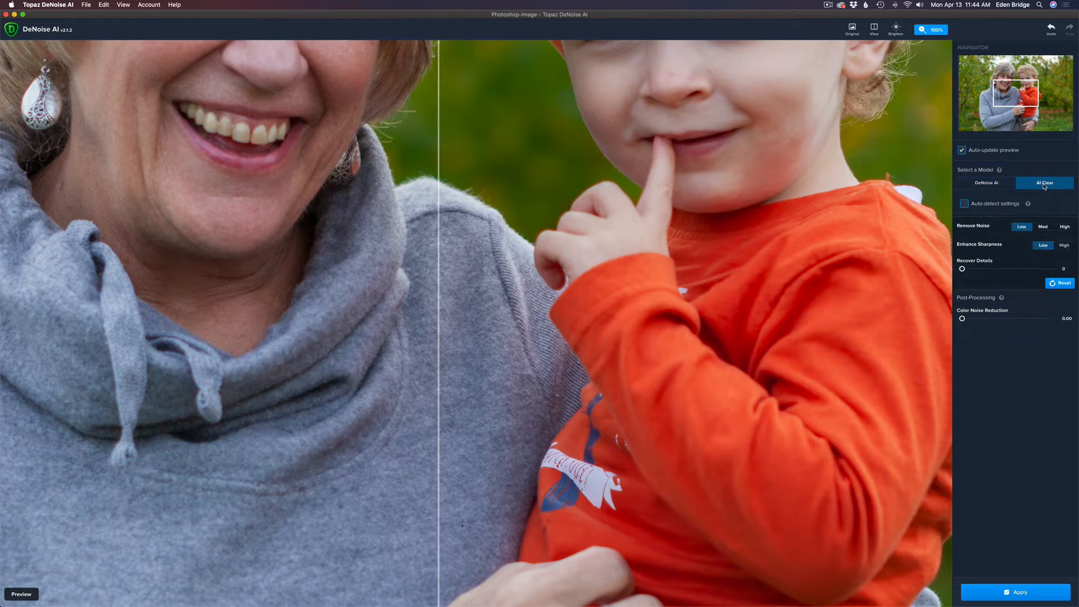
click(965, 204)
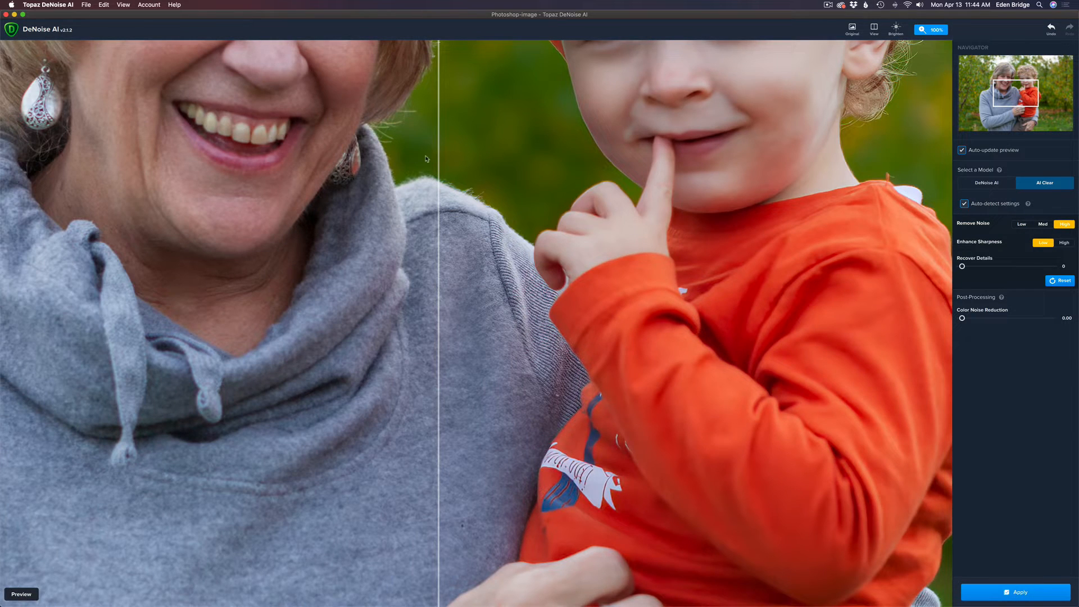
drag(438, 159, 494, 173)
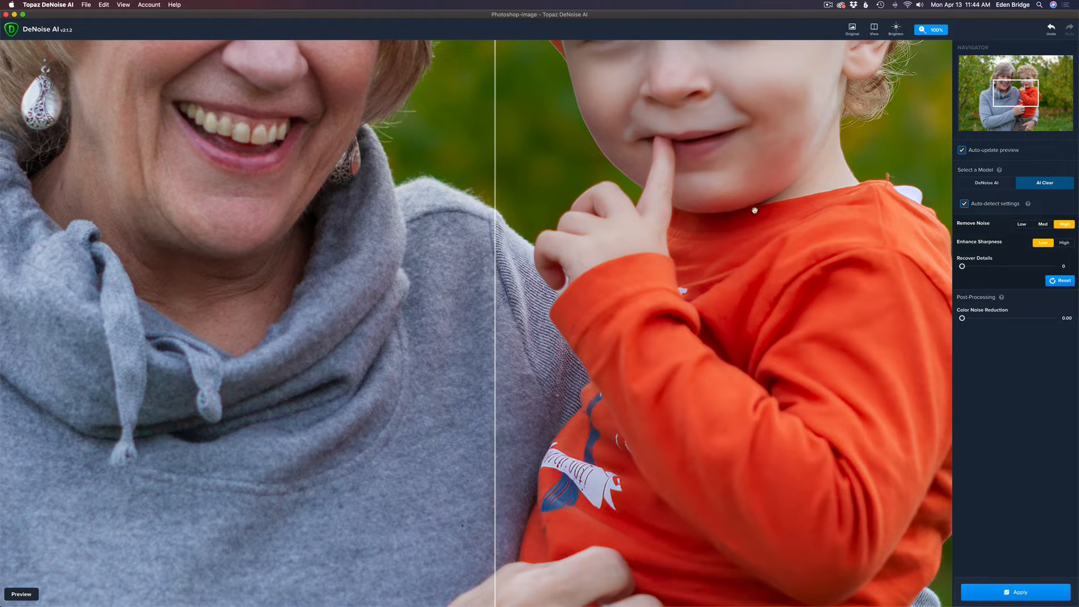
click(1047, 225)
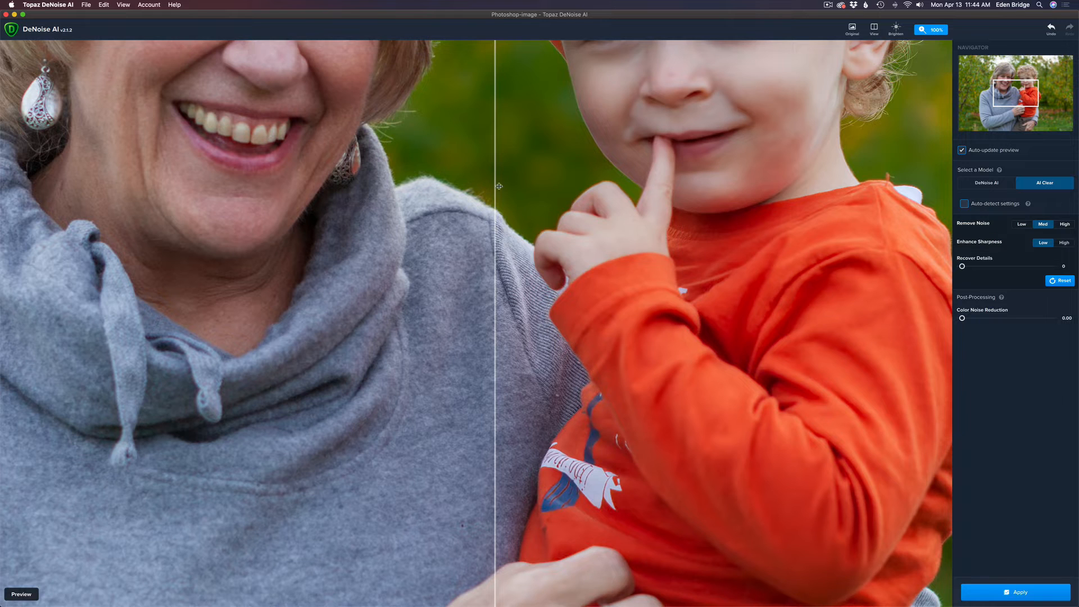
mouse_move(495, 186)
mouse_down()
mouse_move(330, 180)
mouse_move(304, 174)
mouse_move(439, 169)
mouse_move(274, 161)
mouse_move(474, 165)
mouse_move(302, 171)
mouse_move(510, 182)
mouse_up()
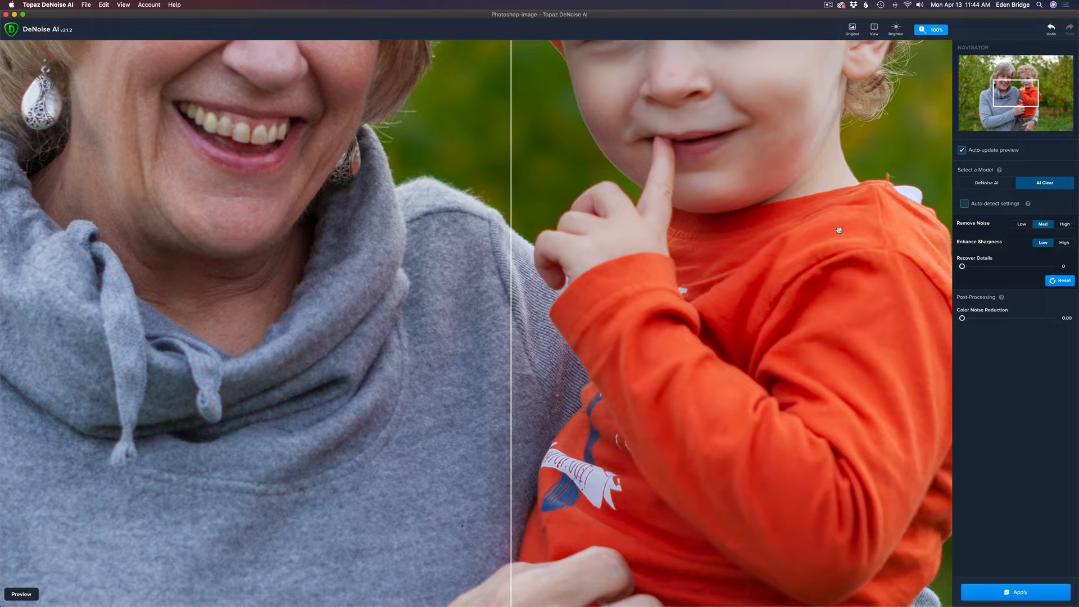
- Compare the noise reduction across both faces and apply it to the duplicated layer
drag(625, 195, 696, 438)
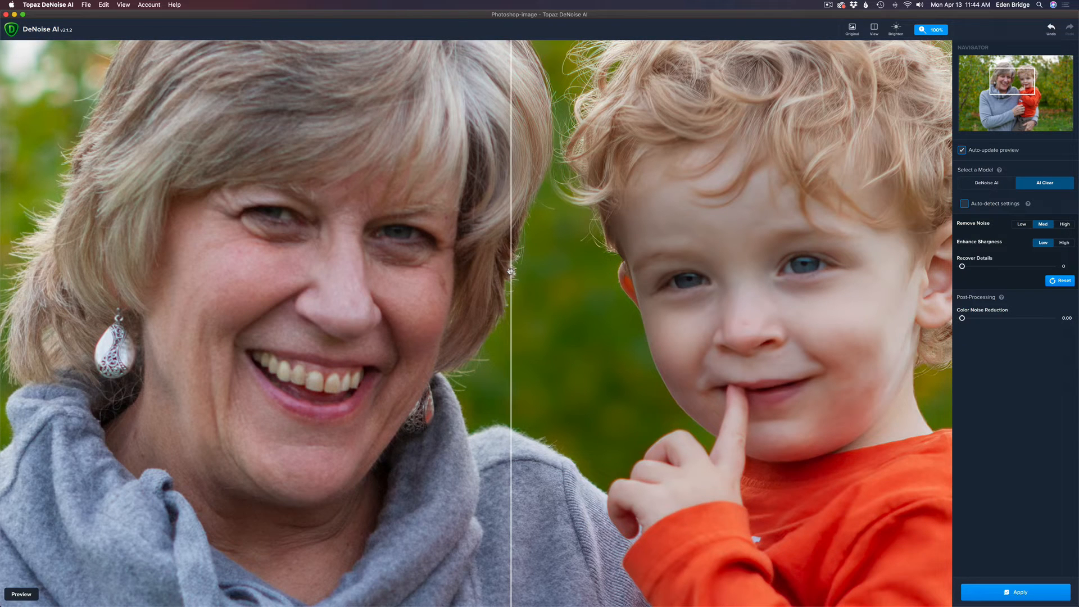
drag(510, 272, 196, 234)
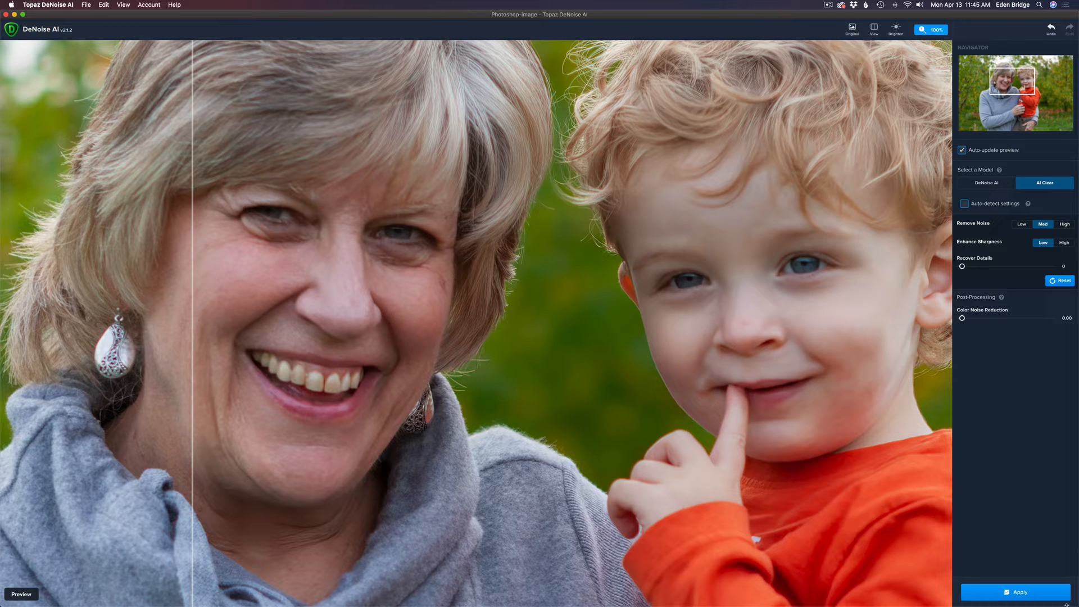
click(1034, 594)
click(1029, 597)
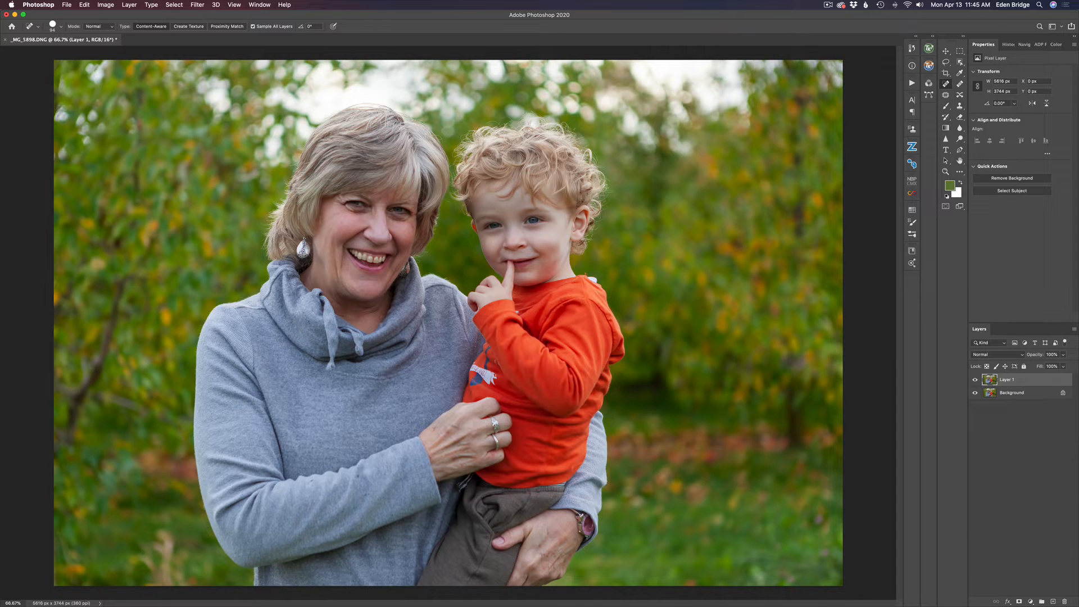
- Inspect the denoised faces up close and open the layer in Topaz Sharpen AI
scroll(360, 208, up, 8)
scroll(371, 210, up, 4)
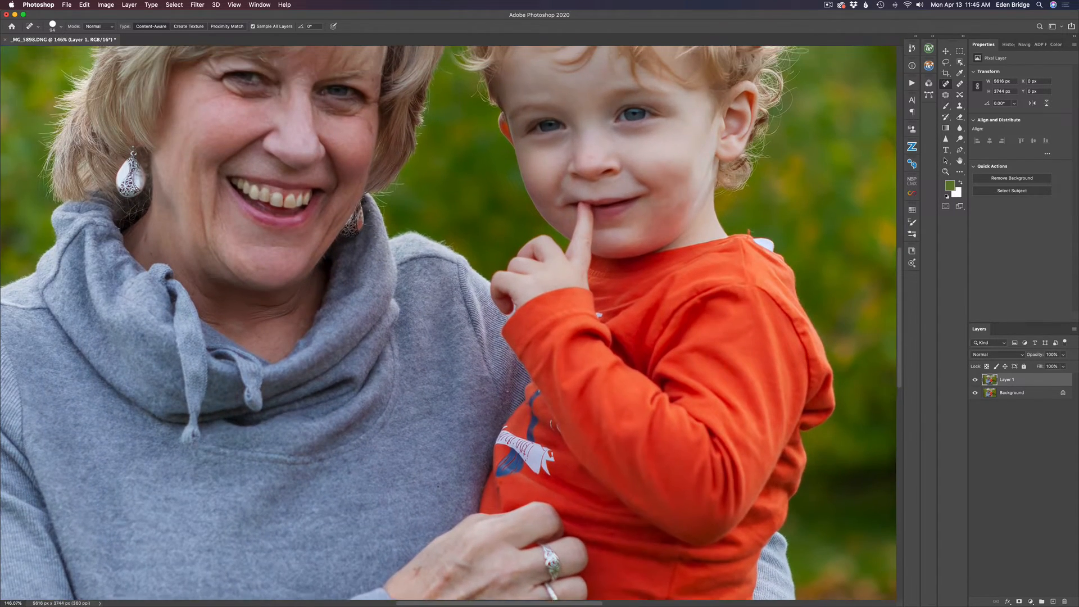
scroll(371, 210, up, 3)
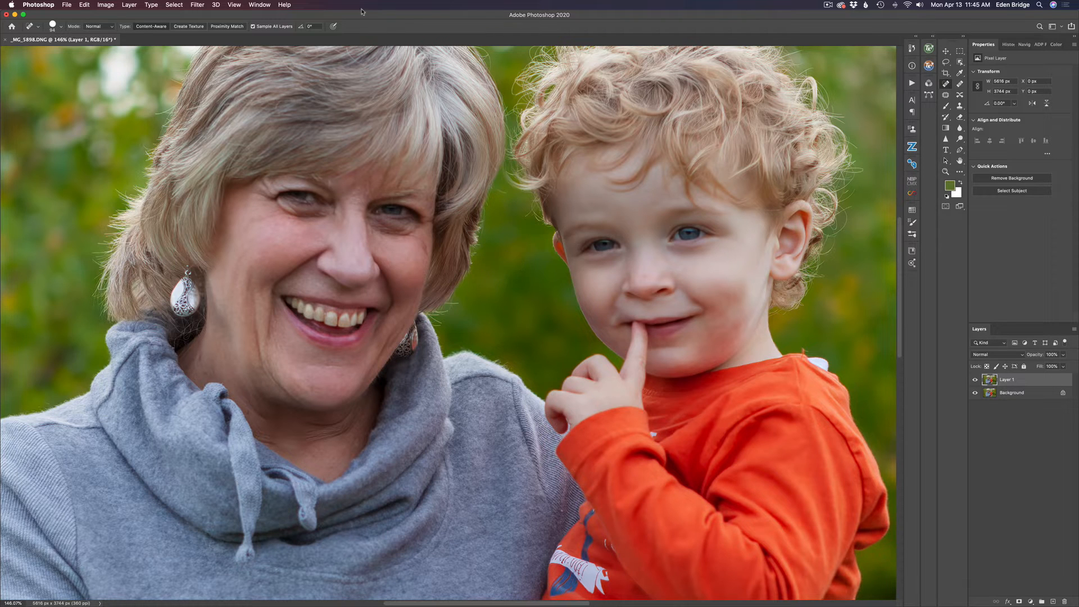
click(197, 5)
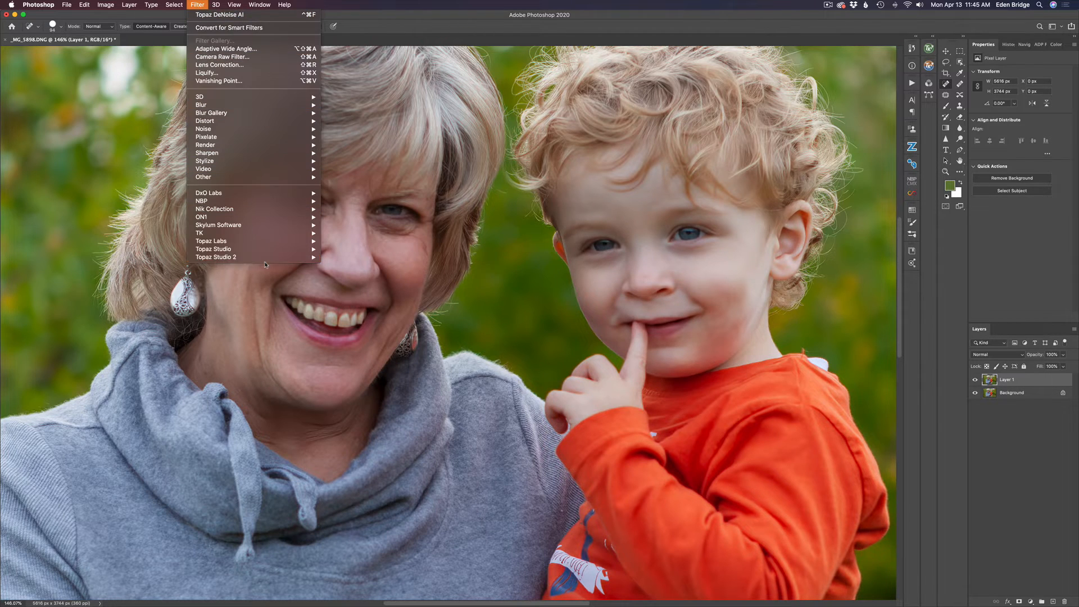
mouse_move(264, 253)
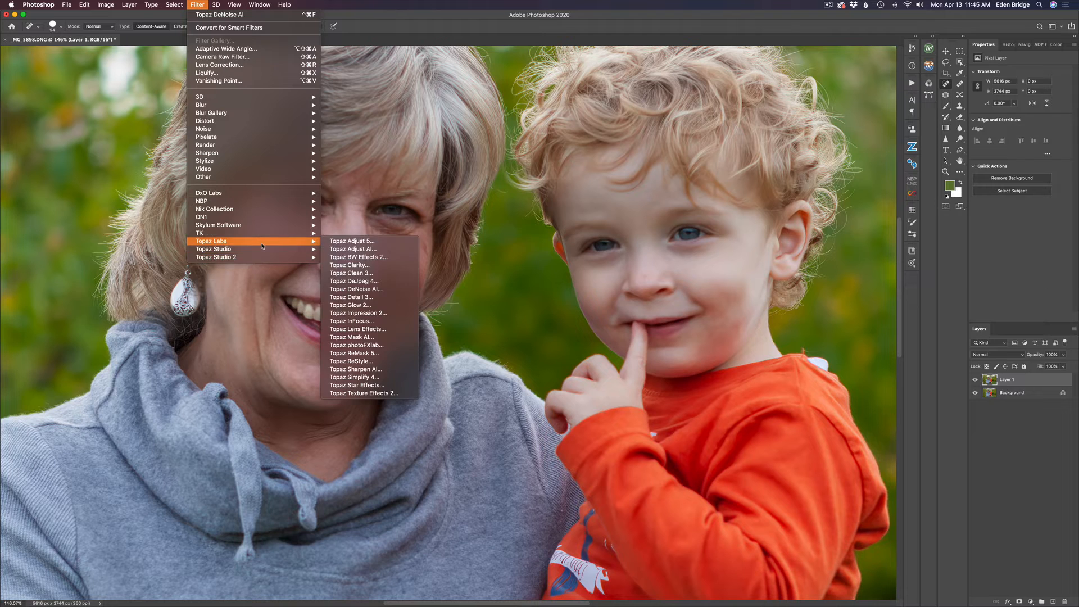
click(380, 369)
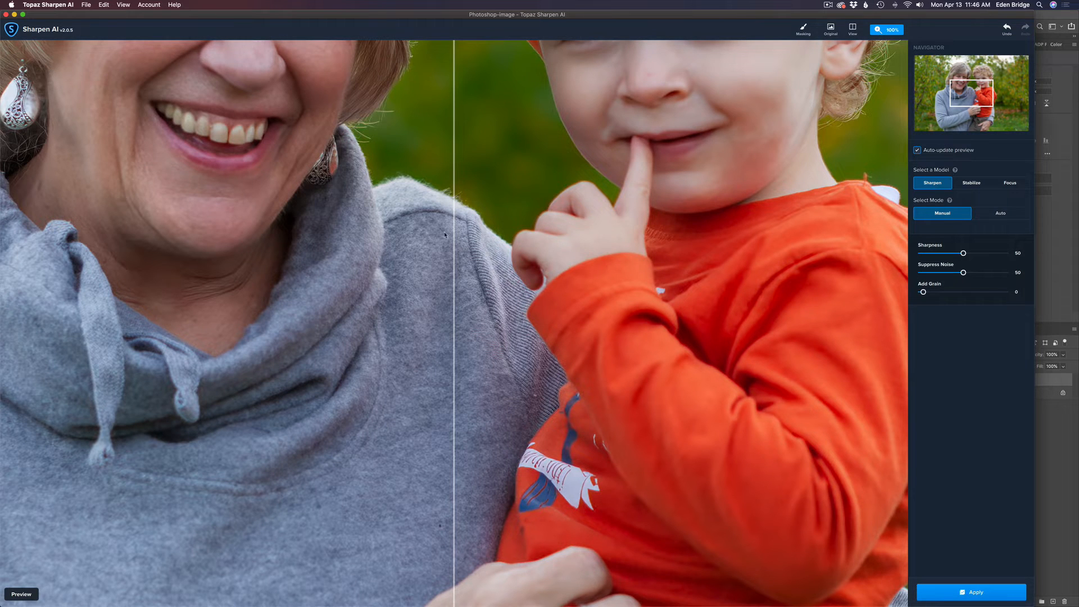
- Bring both faces into the split view and shift the before/after divider almost fully to one side to examine the sharpening
drag(556, 141, 604, 380)
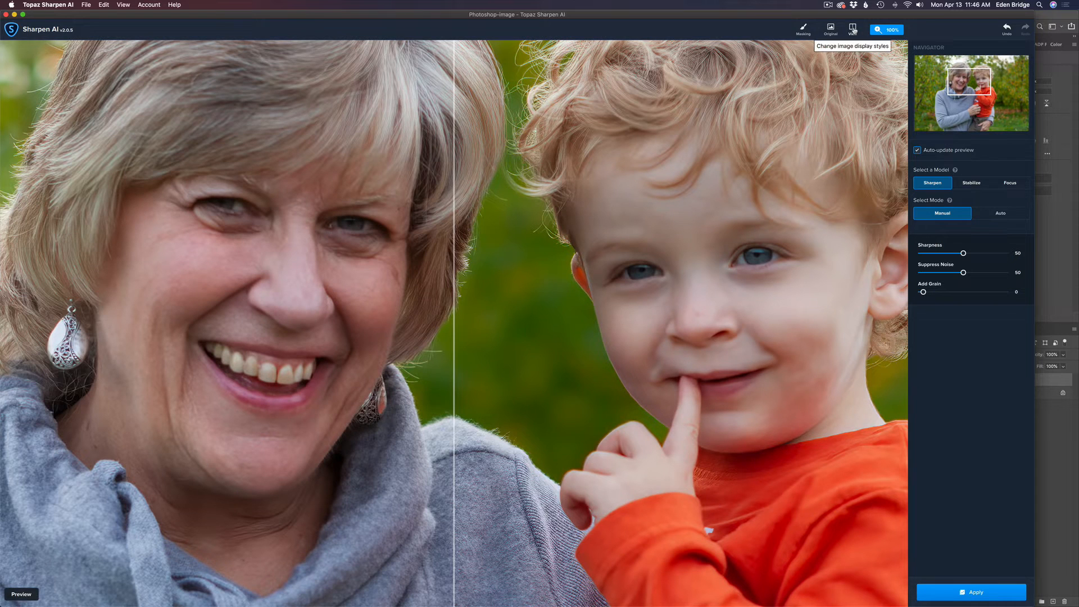
click(857, 32)
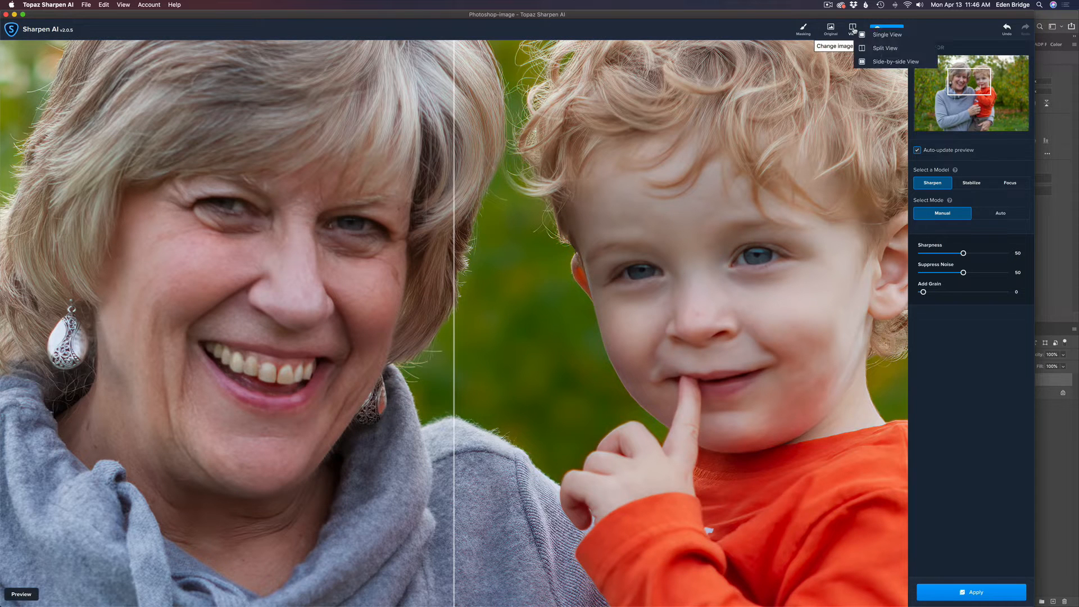
click(879, 49)
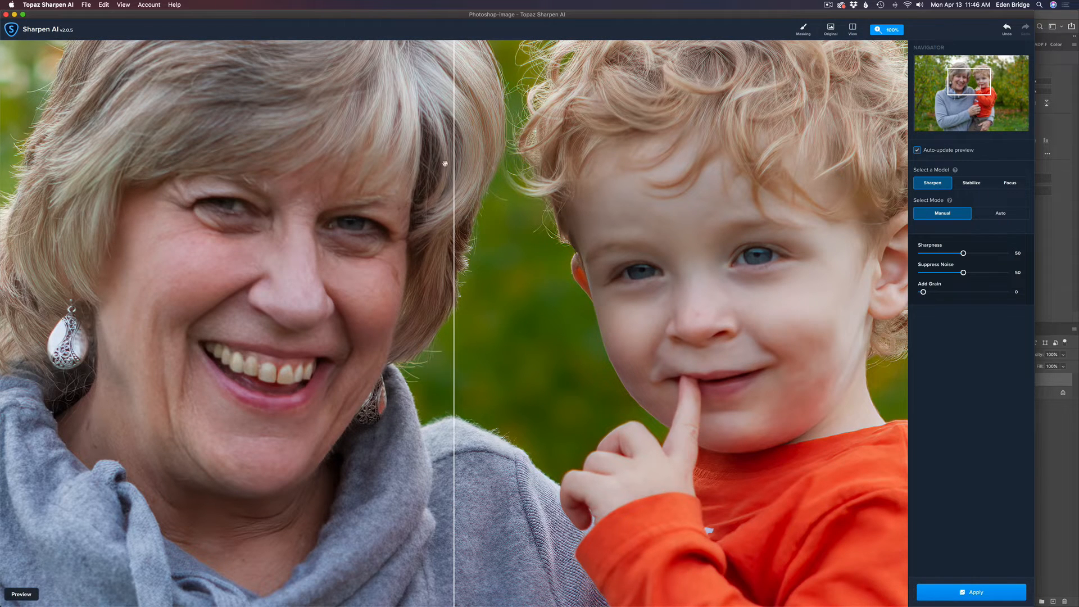
drag(455, 159, 92, 127)
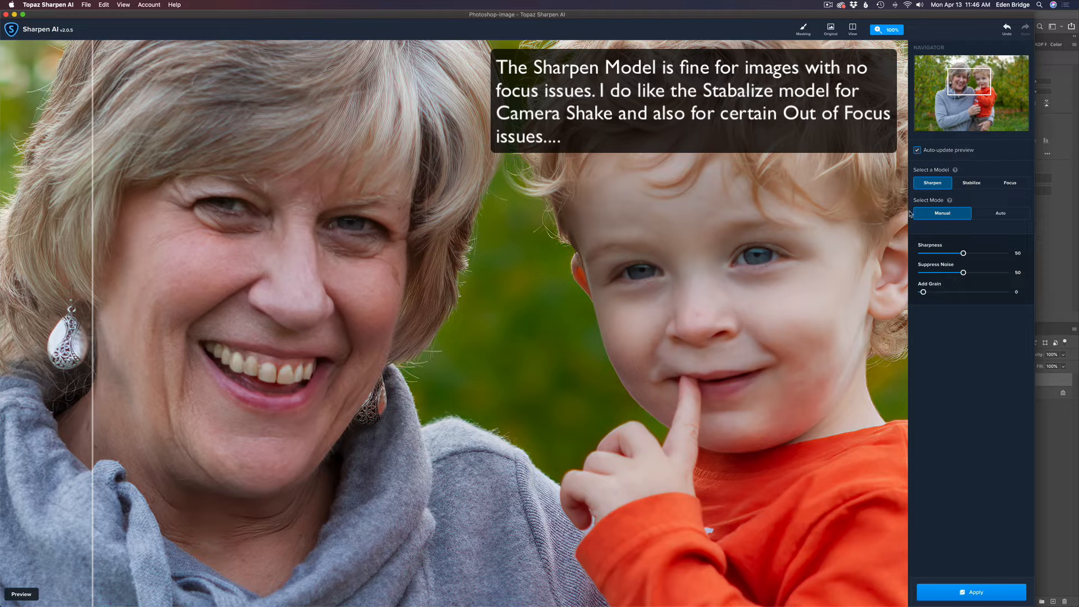
- Switch the sharpening model to Stabilize, lower Sharpness slightly, bring Suppress Noise all the way down, and apply the result
click(976, 185)
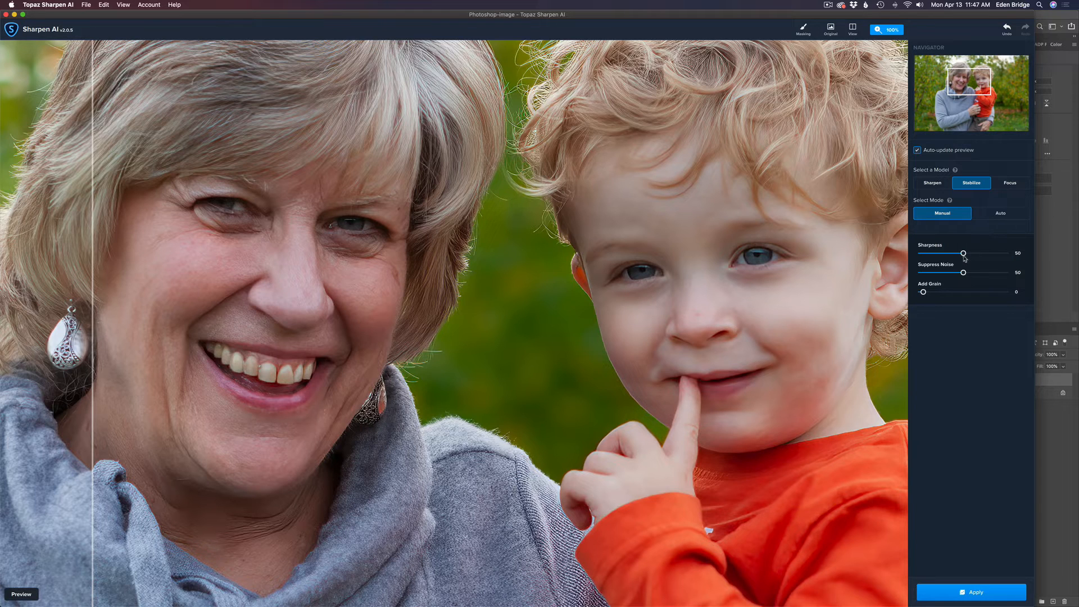
drag(963, 253, 954, 255)
drag(963, 274, 916, 273)
click(985, 593)
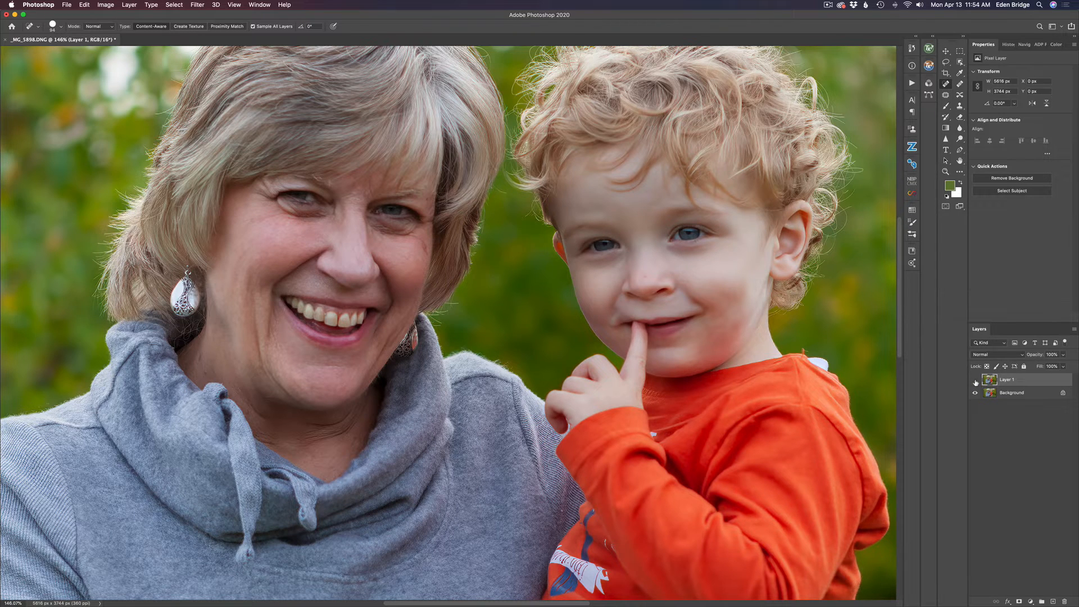
- Compare the portrait with and without the processed Layer 1, and check the whole image
click(976, 383)
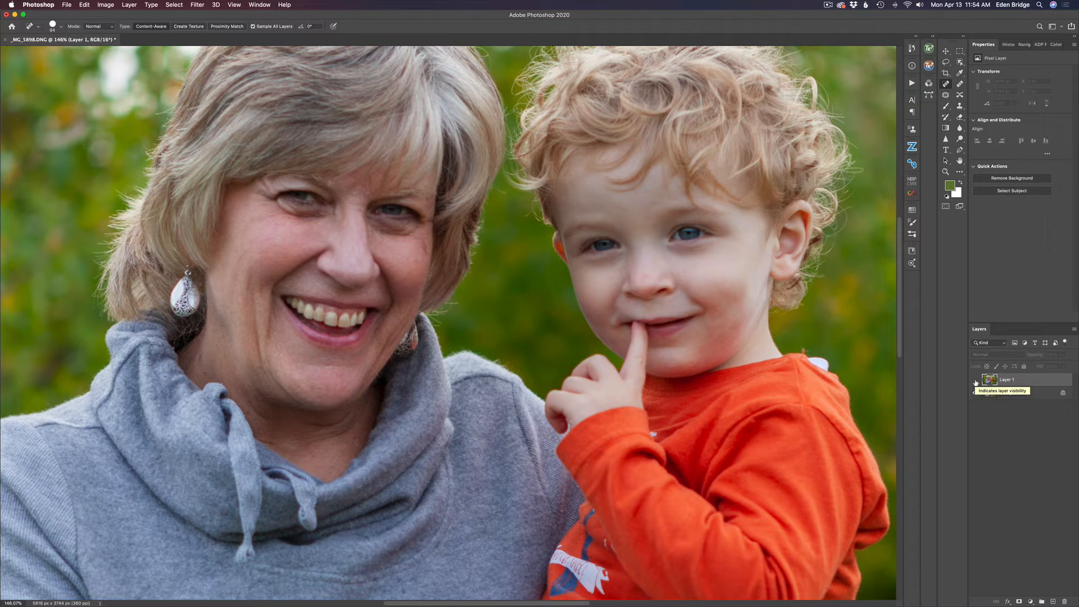
click(976, 382)
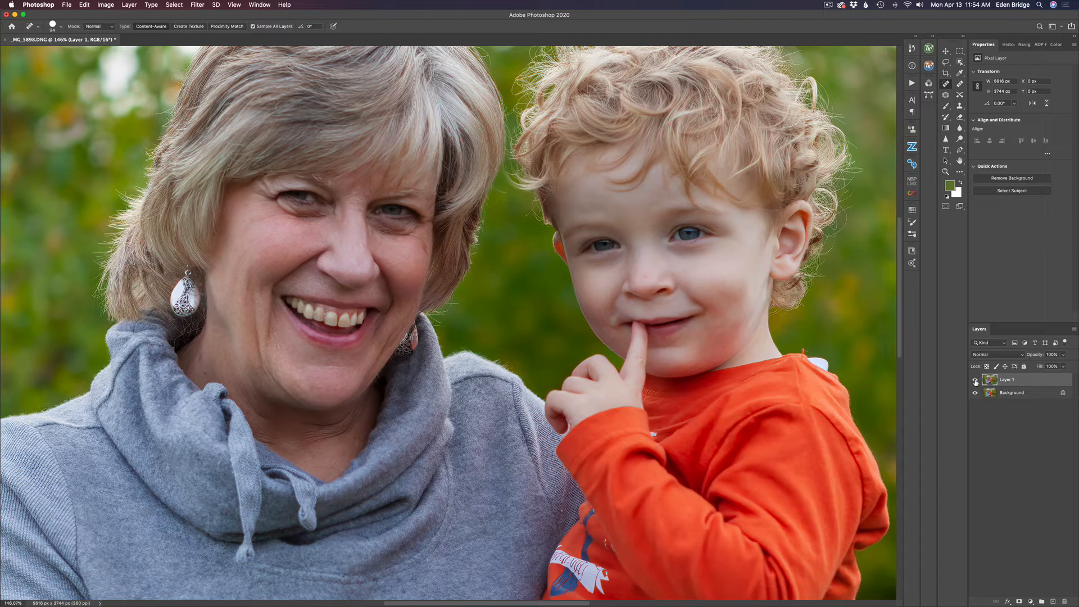
key(super+minus)
key(super+minus)
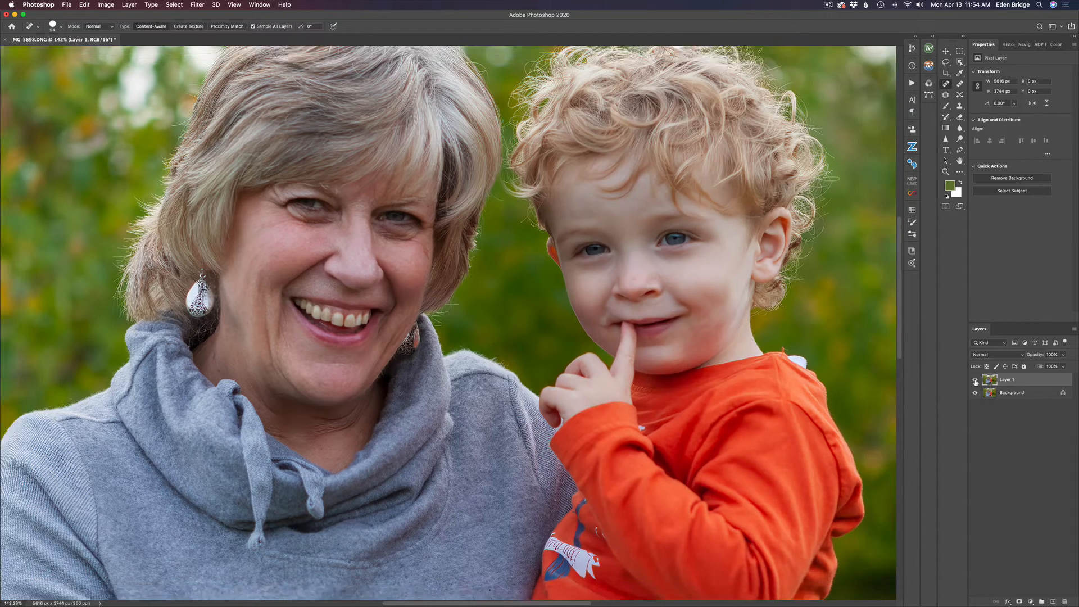
key(super+minus)
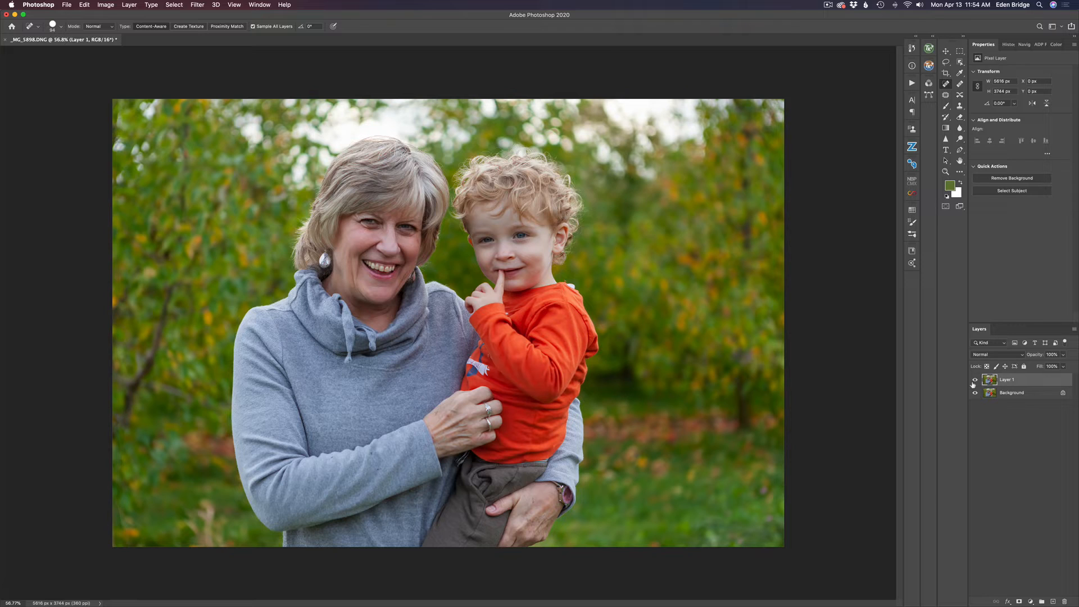
- Duplicate Layer 1 and open the copy in Topaz Studio 2
key(super+j)
click(198, 5)
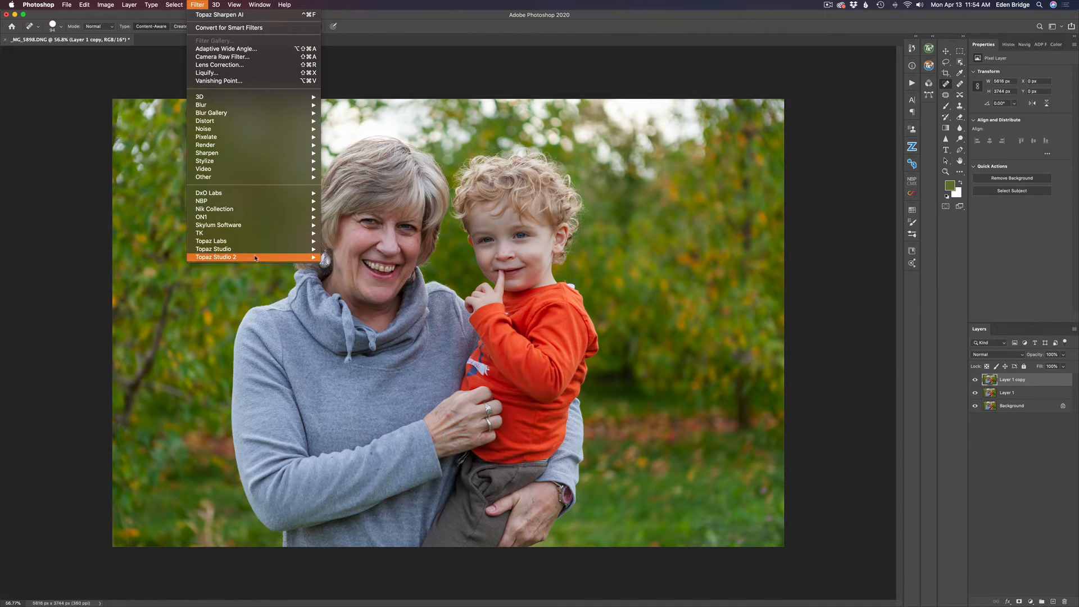
mouse_move(255, 258)
click(338, 257)
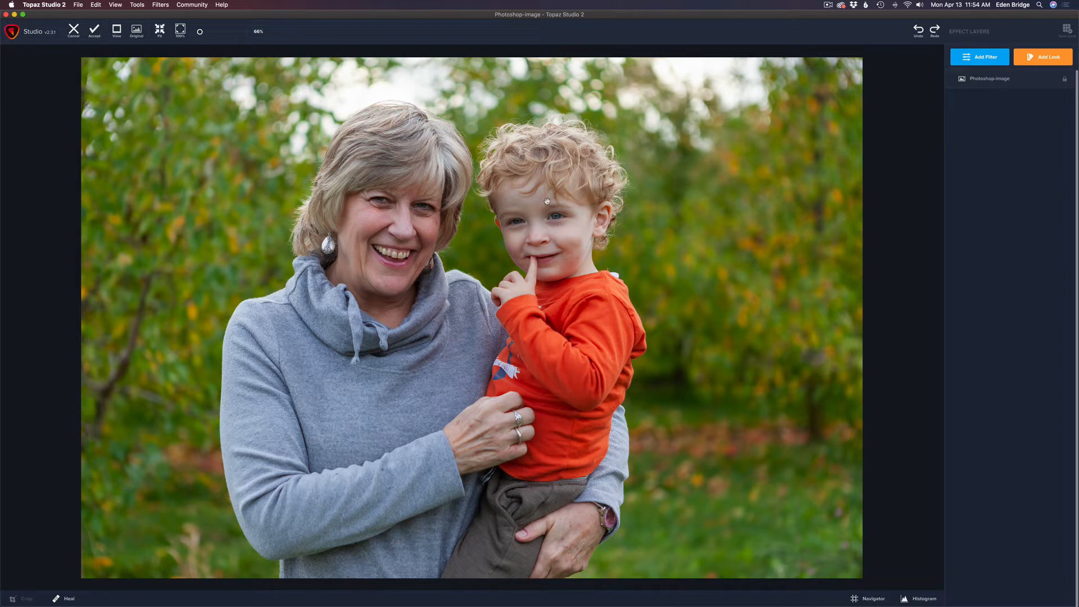
- Launch the Mask AI plugin on the image, auto-detect the two people as the subject, and compute the mask in AI mode
click(160, 6)
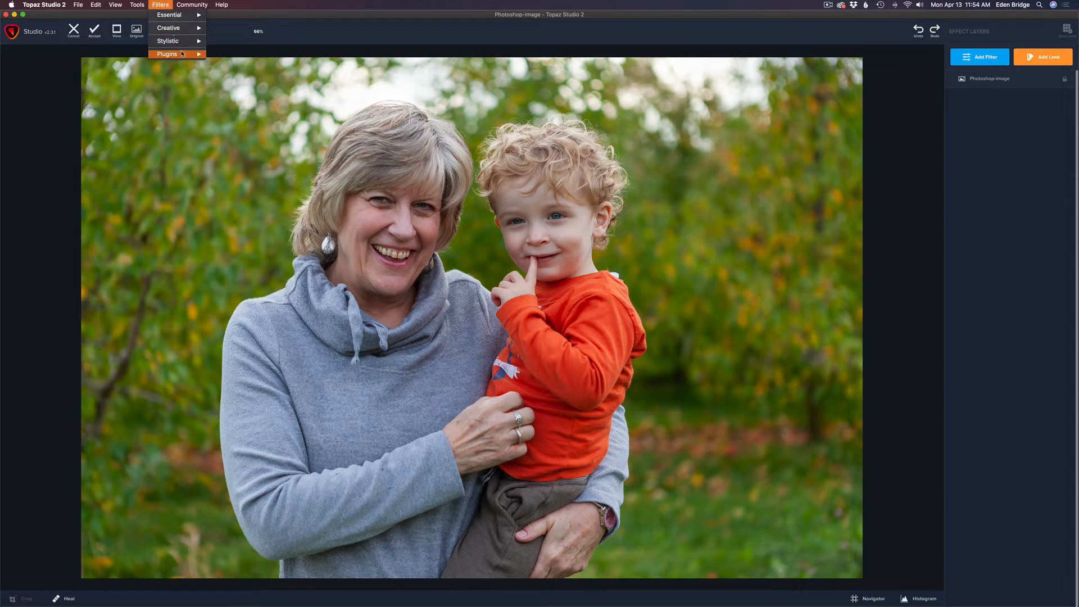
mouse_move(183, 55)
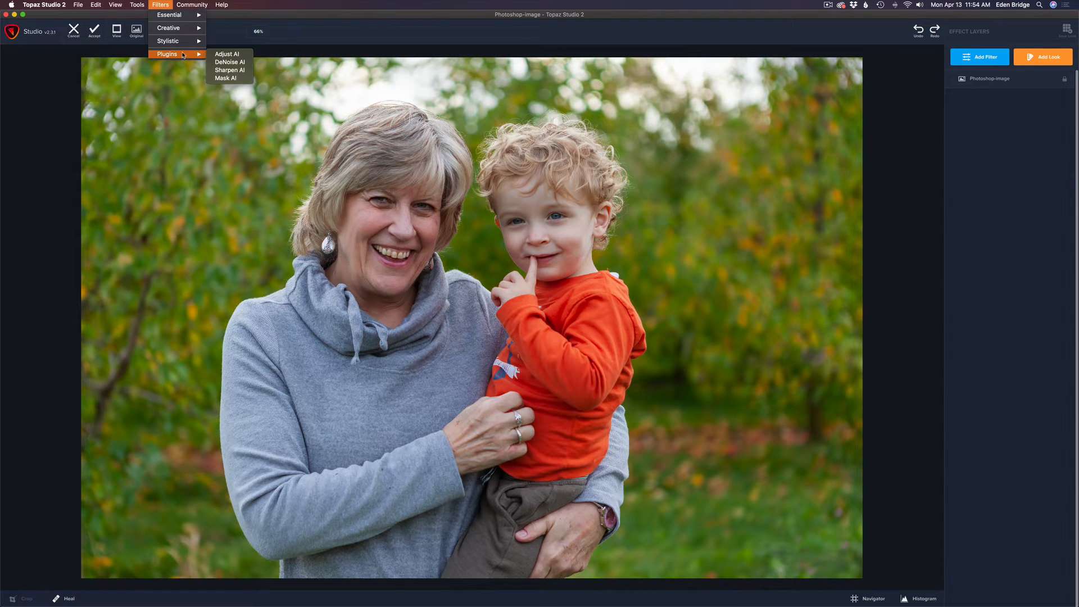
click(232, 79)
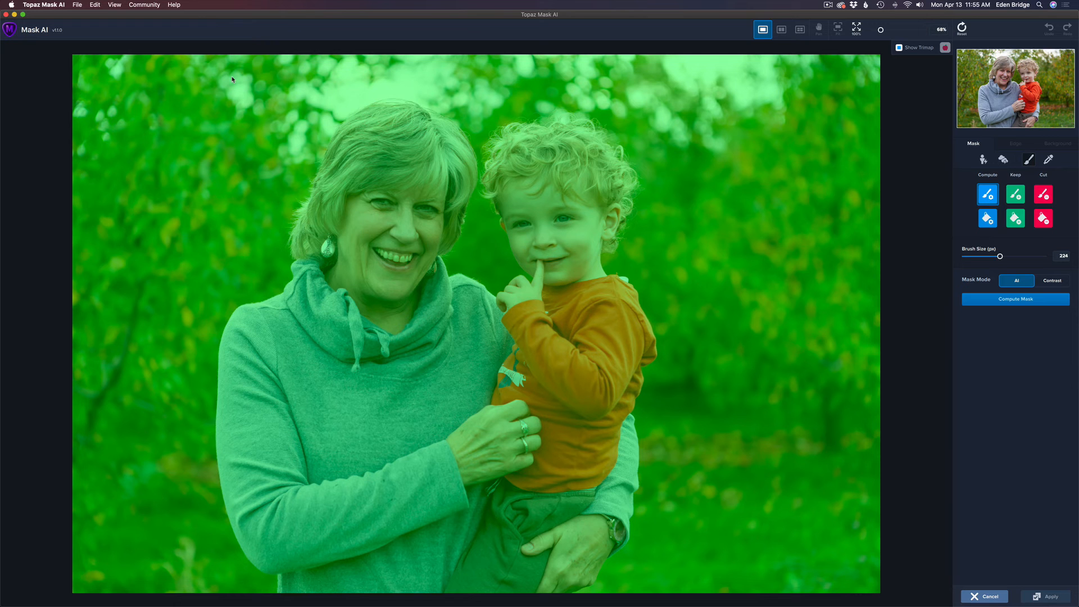
click(984, 161)
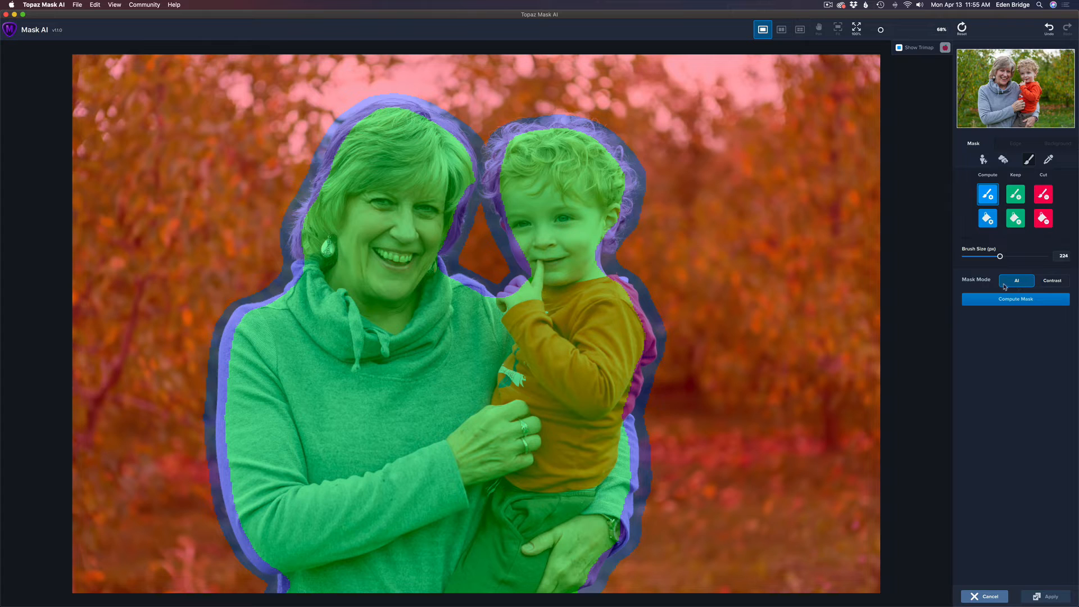
click(1024, 301)
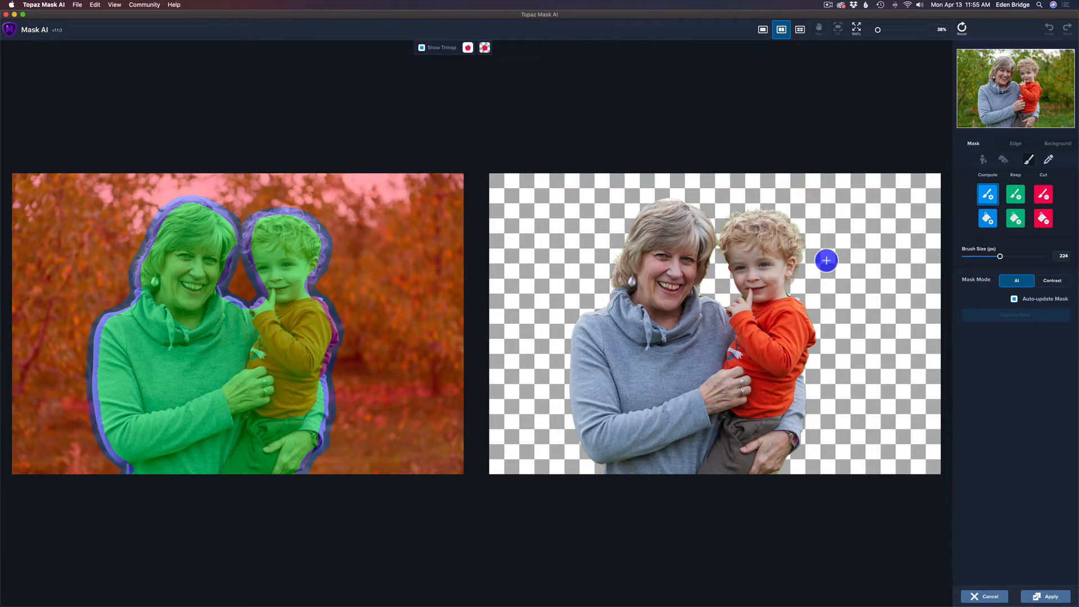
- Blur the background behind the masked people with a strength of 14
click(1057, 145)
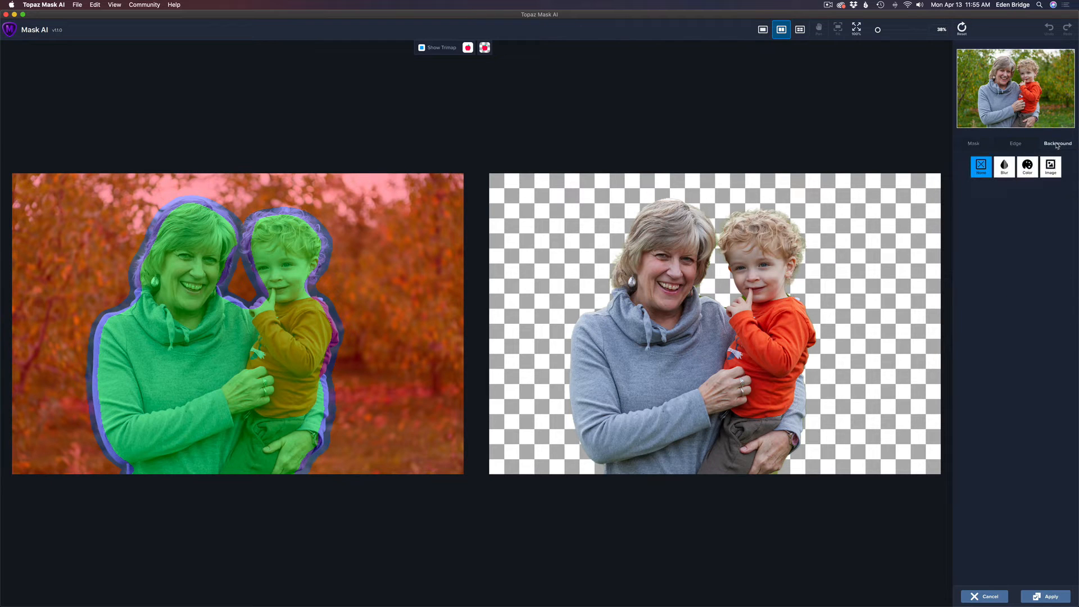
click(1005, 167)
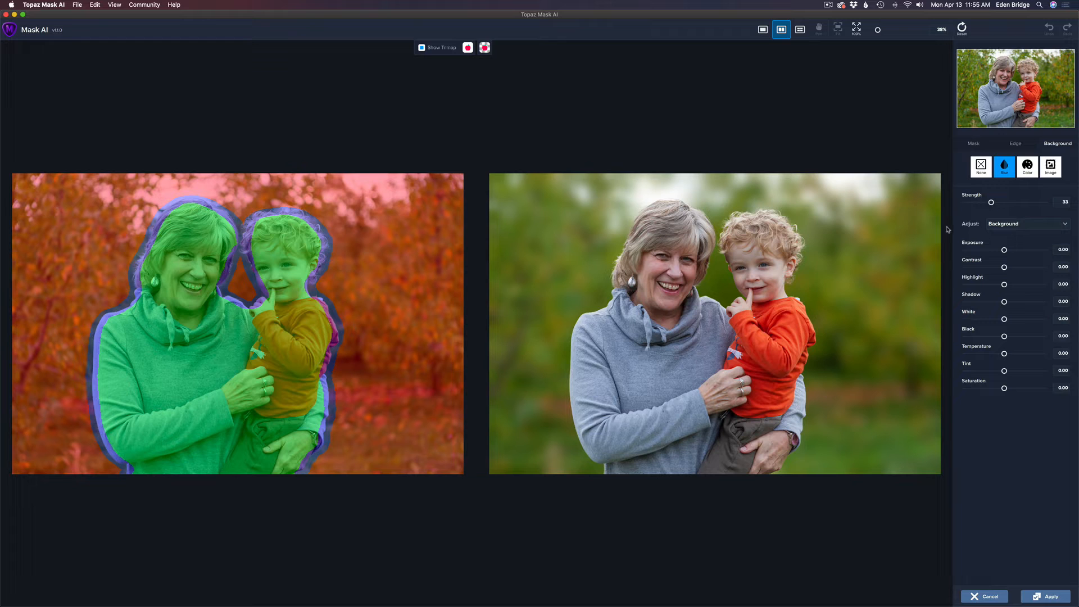
scroll(757, 242, up, 2)
scroll(757, 242, up, 3)
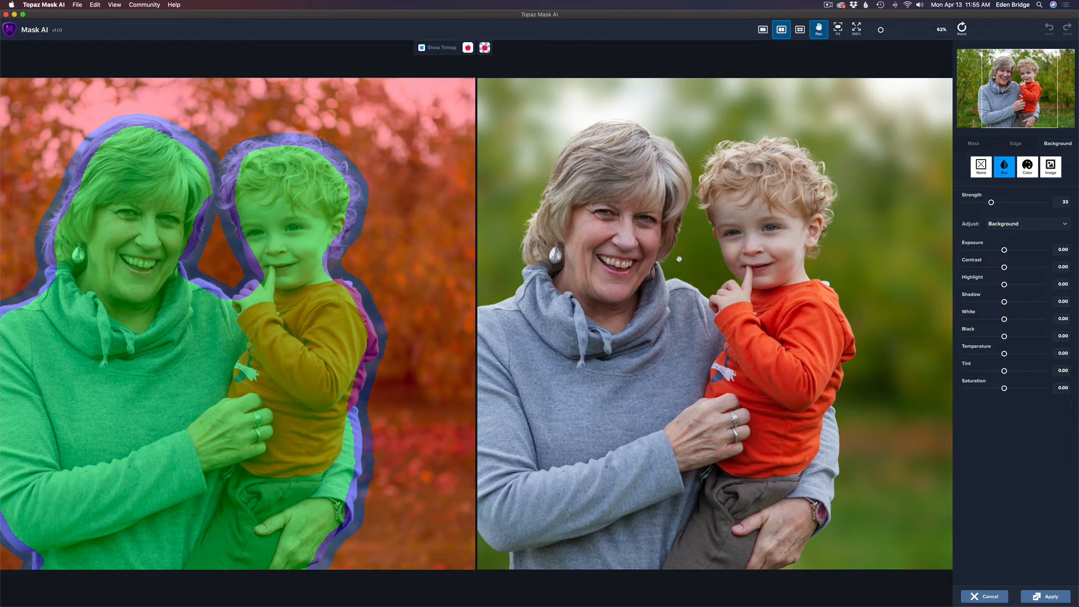
scroll(731, 250, left, 3)
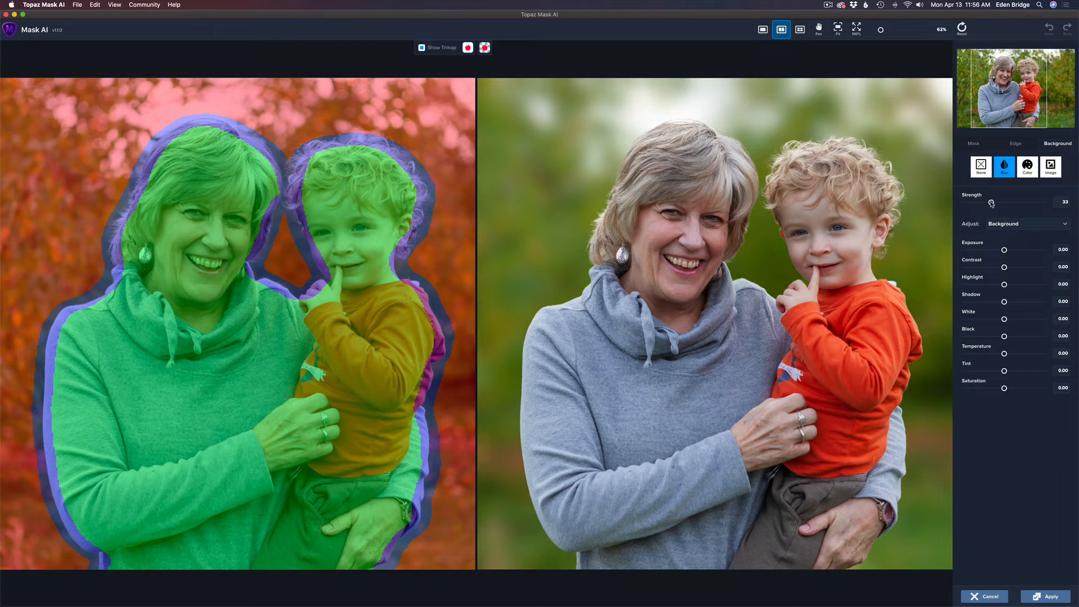
drag(992, 204, 977, 203)
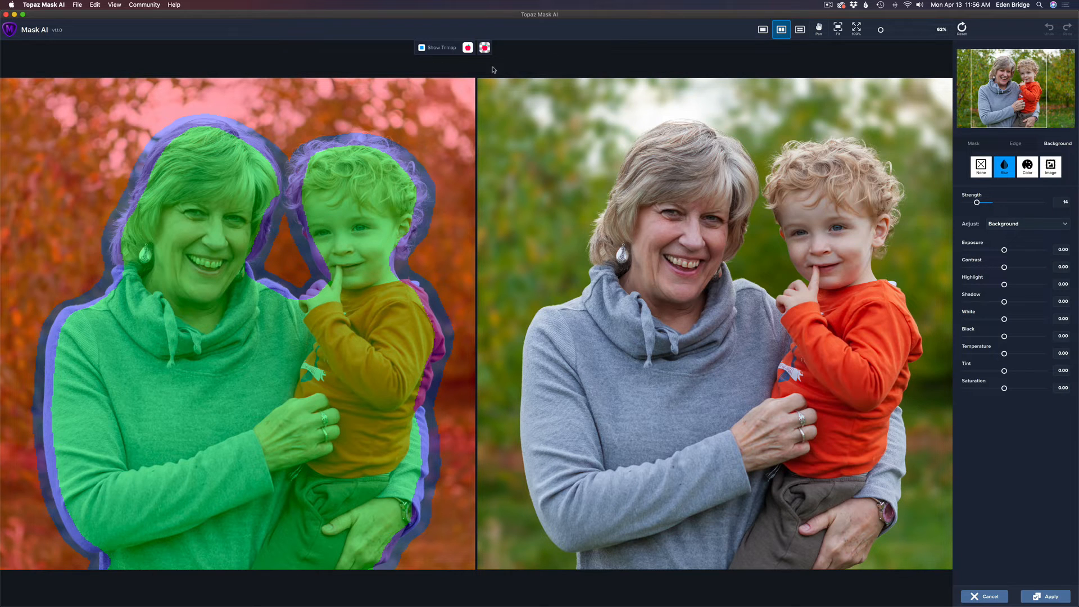
- Show only the Cut result in single view without the trimap, and set the background's exposure to -0.10
click(763, 29)
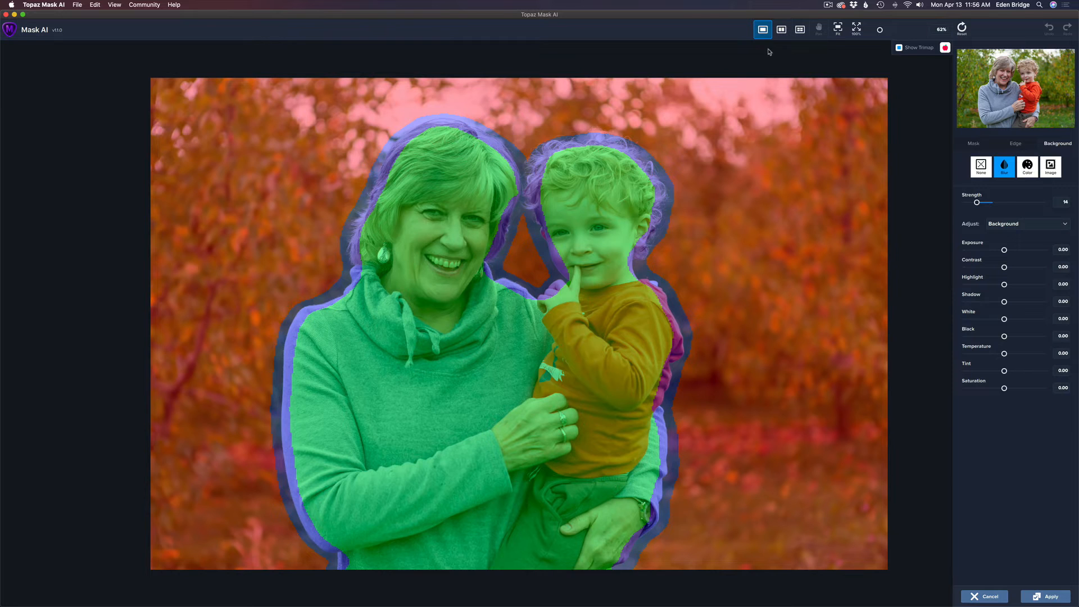
click(899, 48)
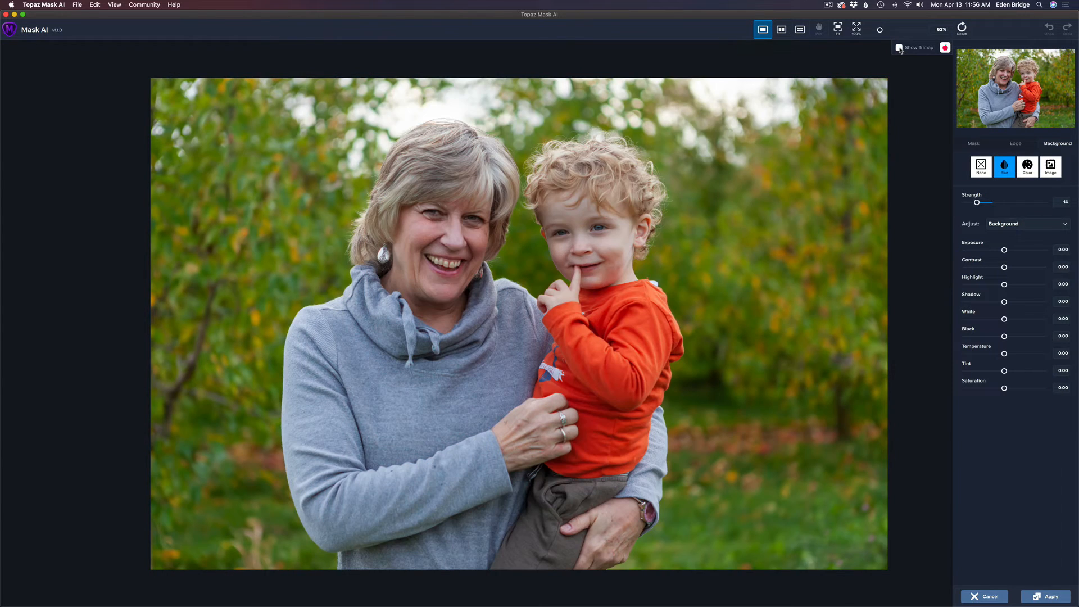
click(946, 49)
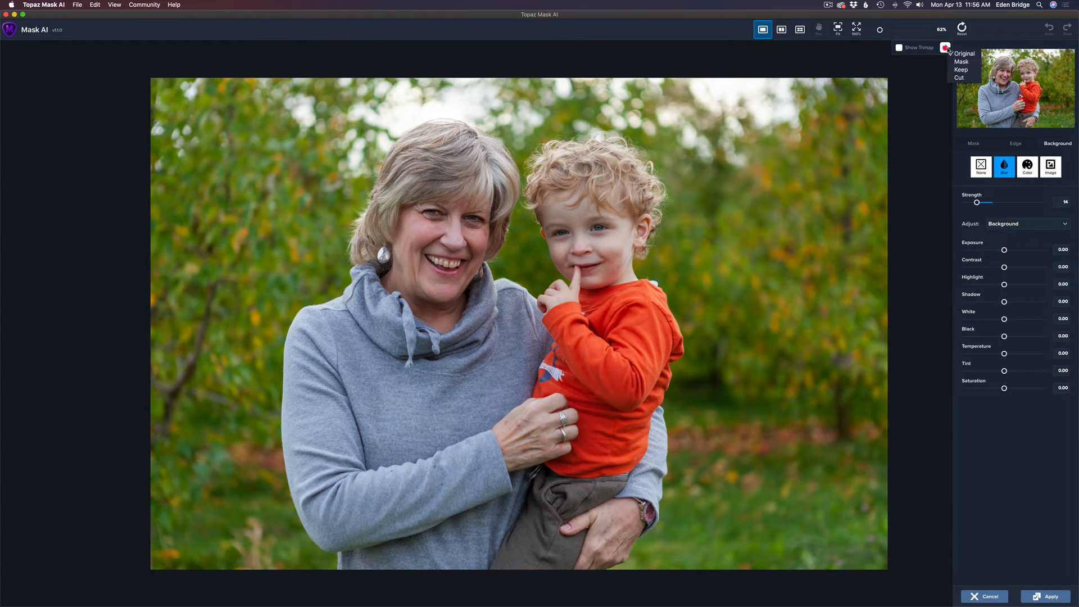
click(960, 78)
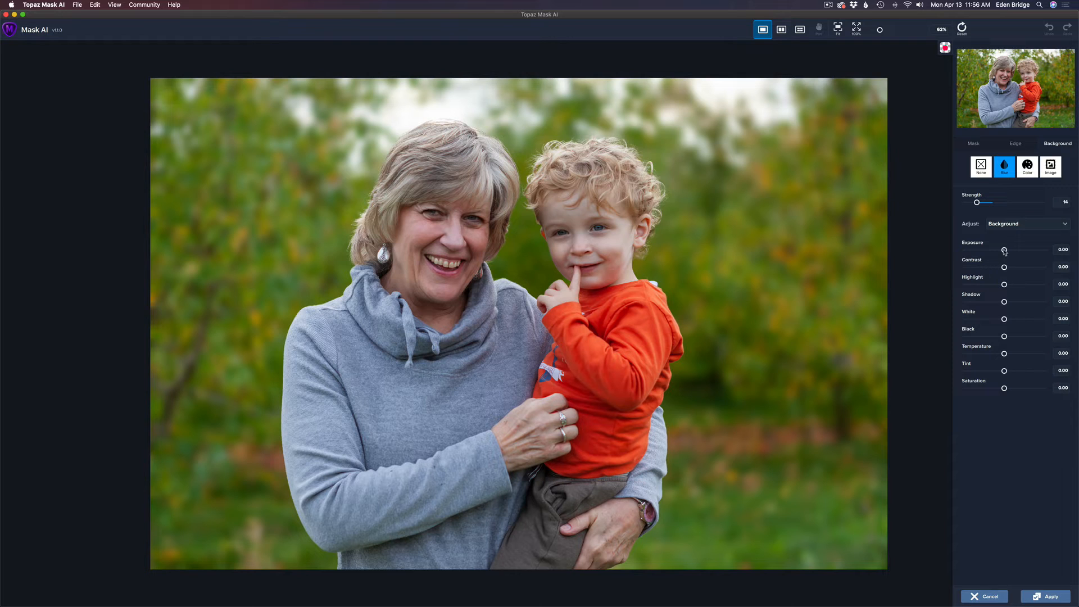
drag(1005, 252, 1000, 251)
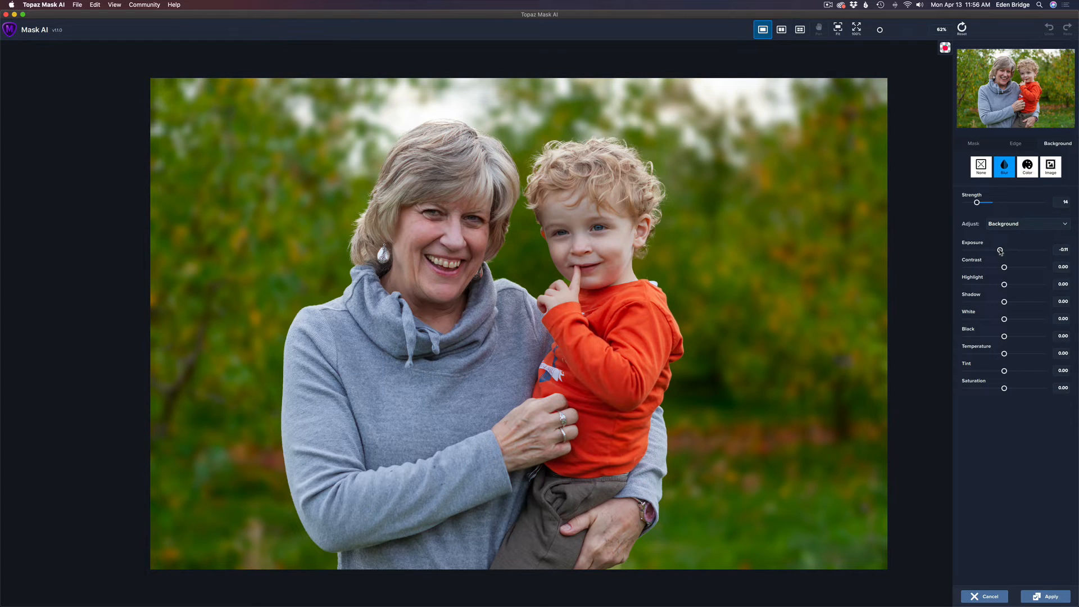
drag(1001, 252, 1001, 252)
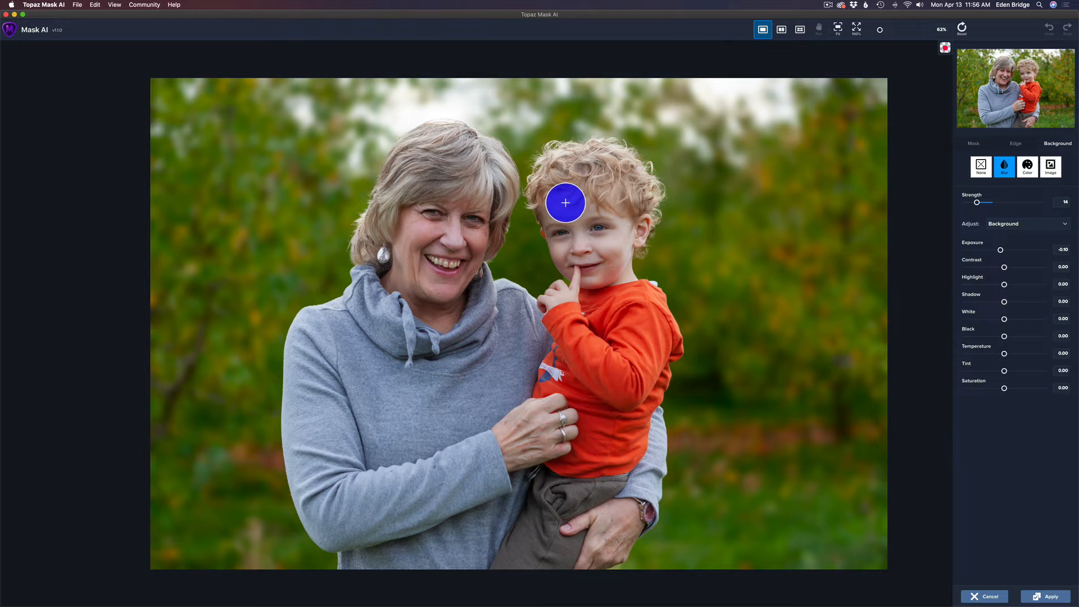
- Inspect the mask edges around both people's hair, clothing and arms against the blurred background
scroll(566, 203, up, 5)
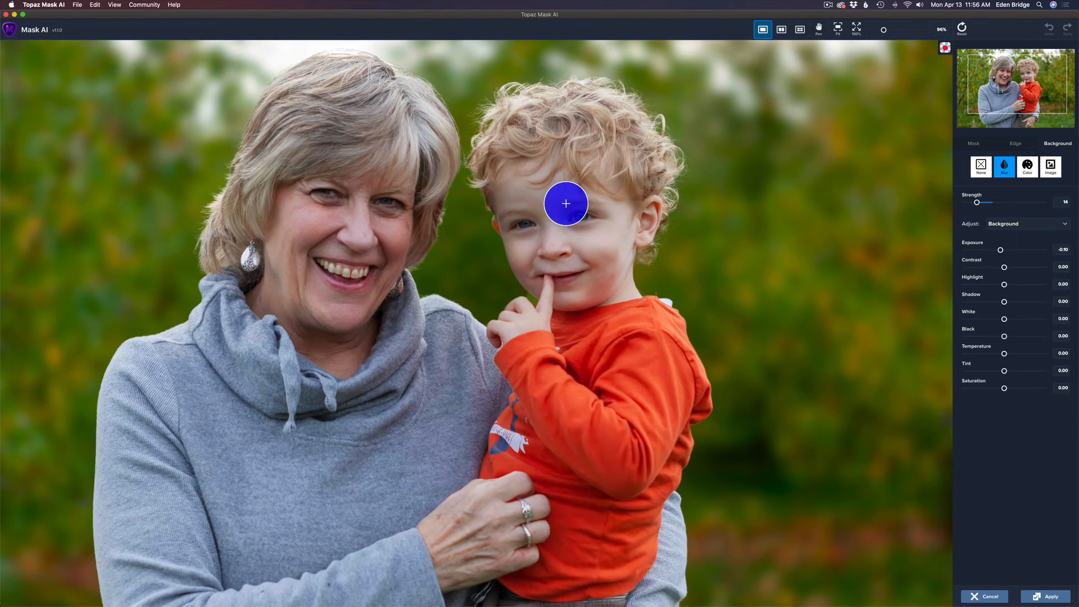
scroll(566, 204, up, 1)
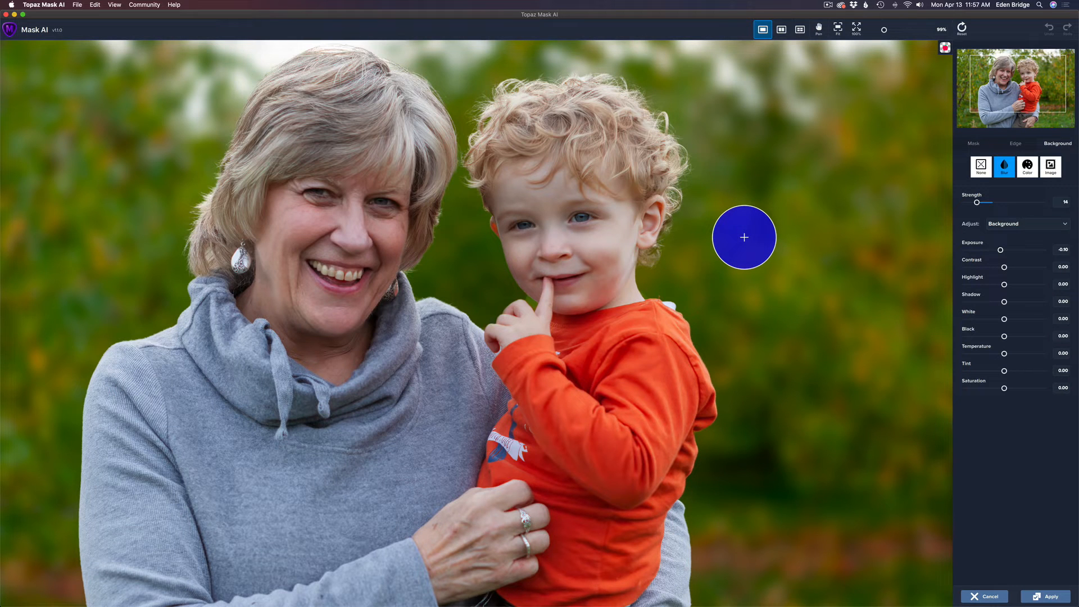
key(space)
drag(711, 258, 717, 10)
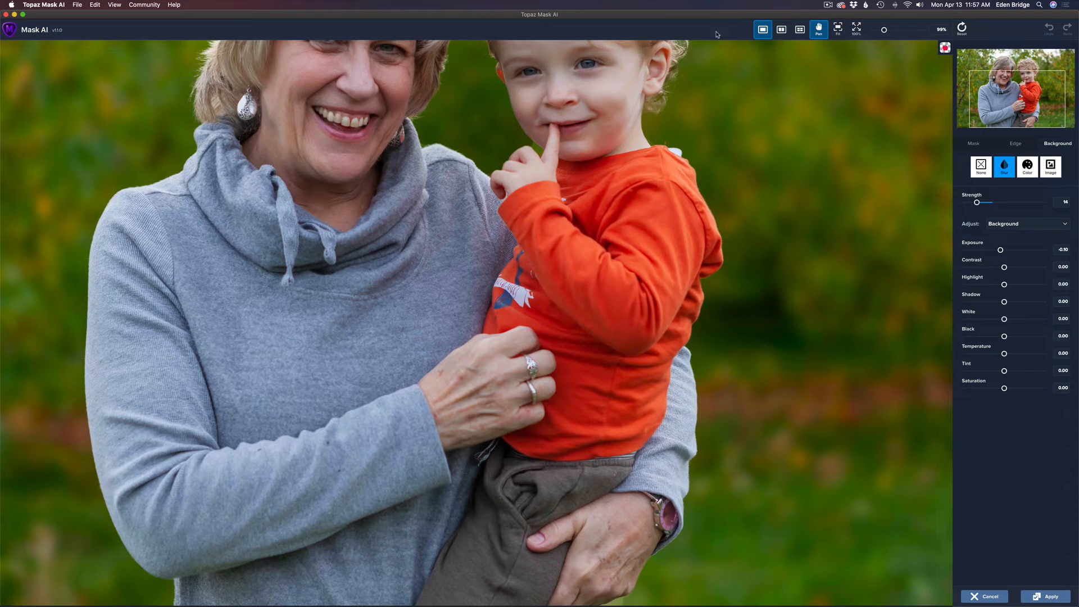
drag(716, 112, 742, 304)
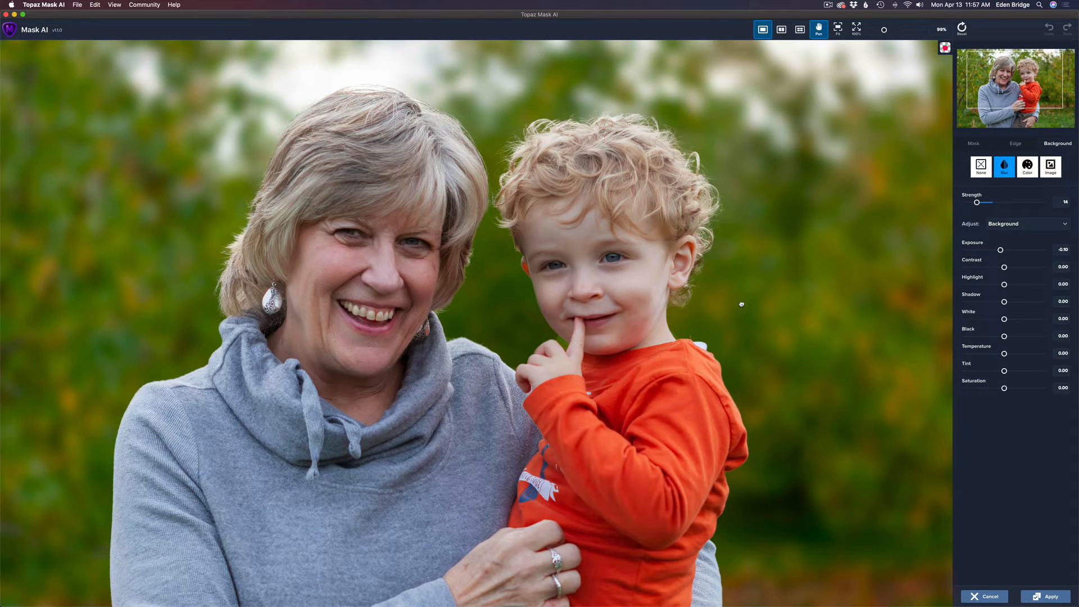
drag(742, 304, 742, 262)
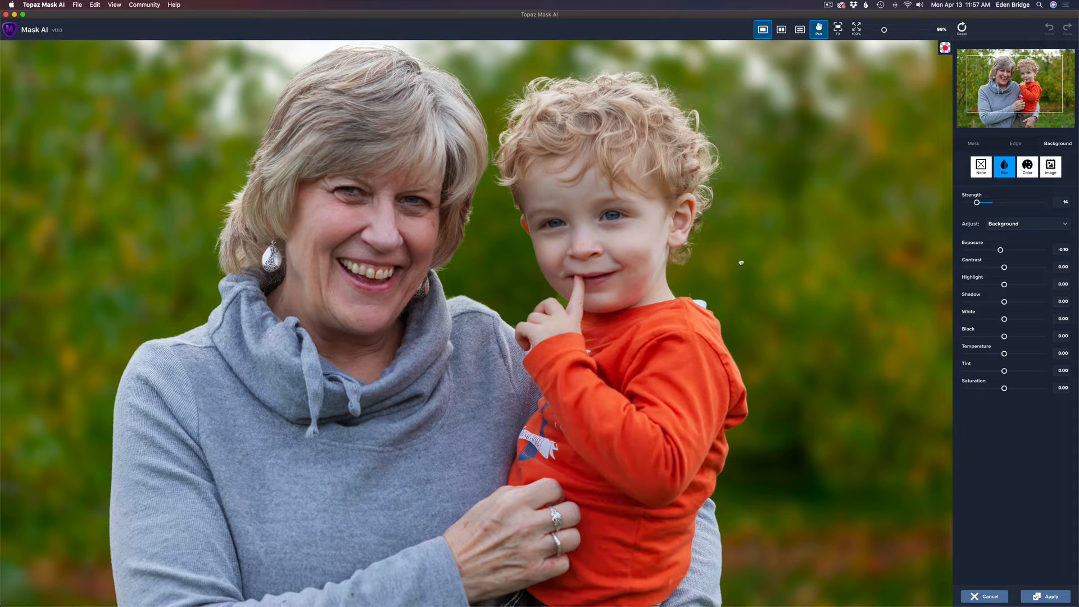
key(space)
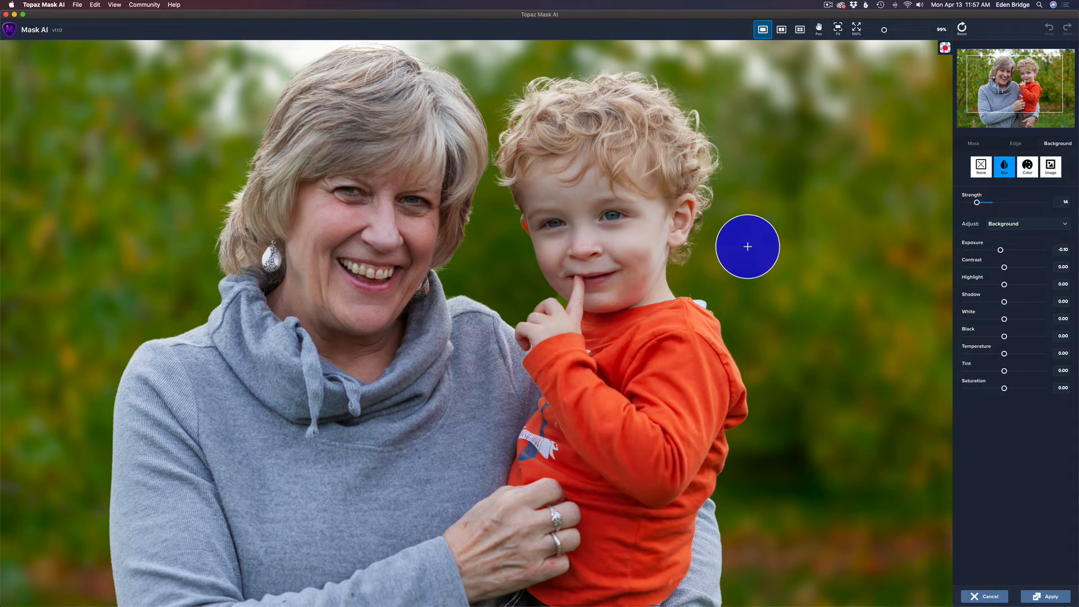
- Apply the Mask AI result as a composite and compare the image with and without that effect
click(1050, 598)
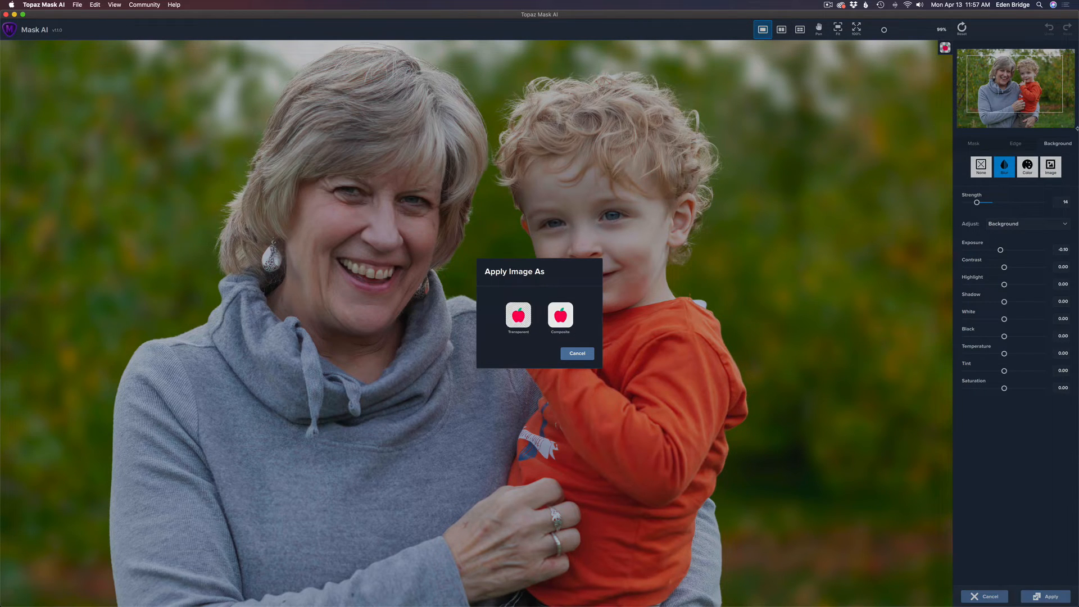
click(561, 321)
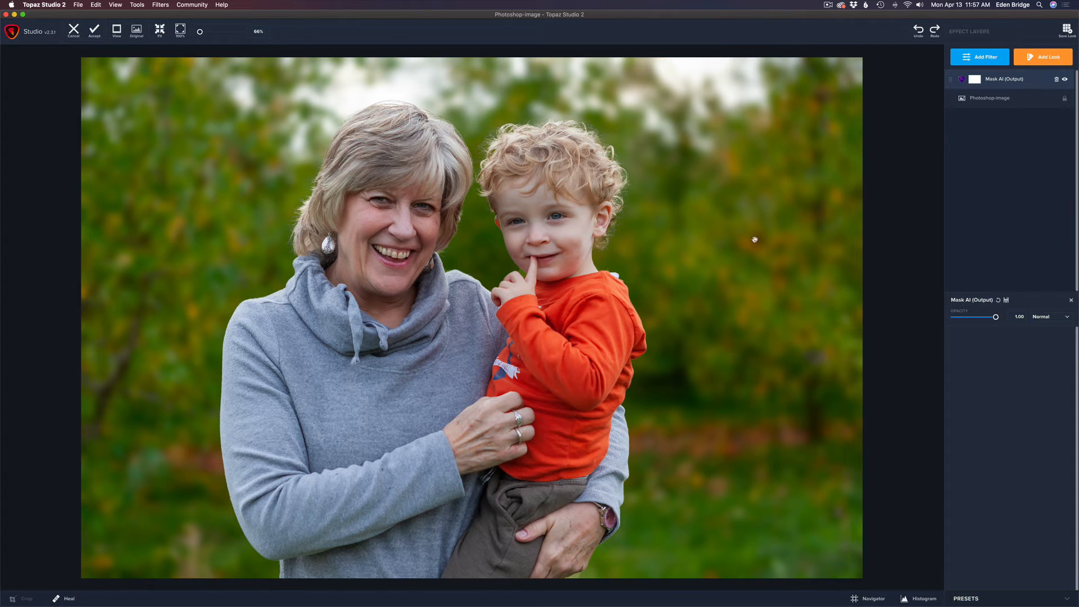
click(1066, 80)
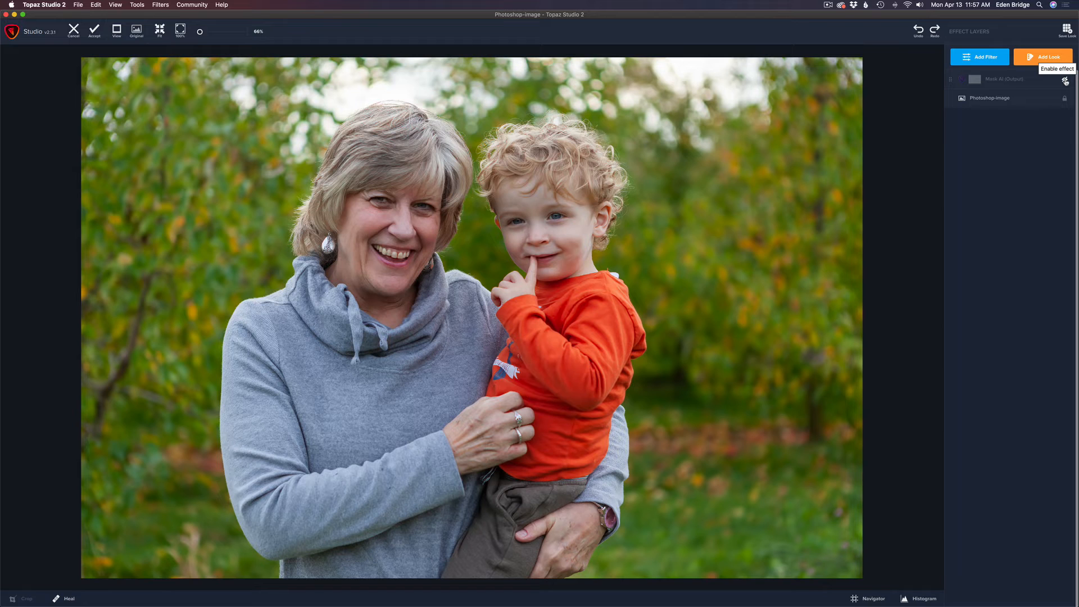
click(1066, 80)
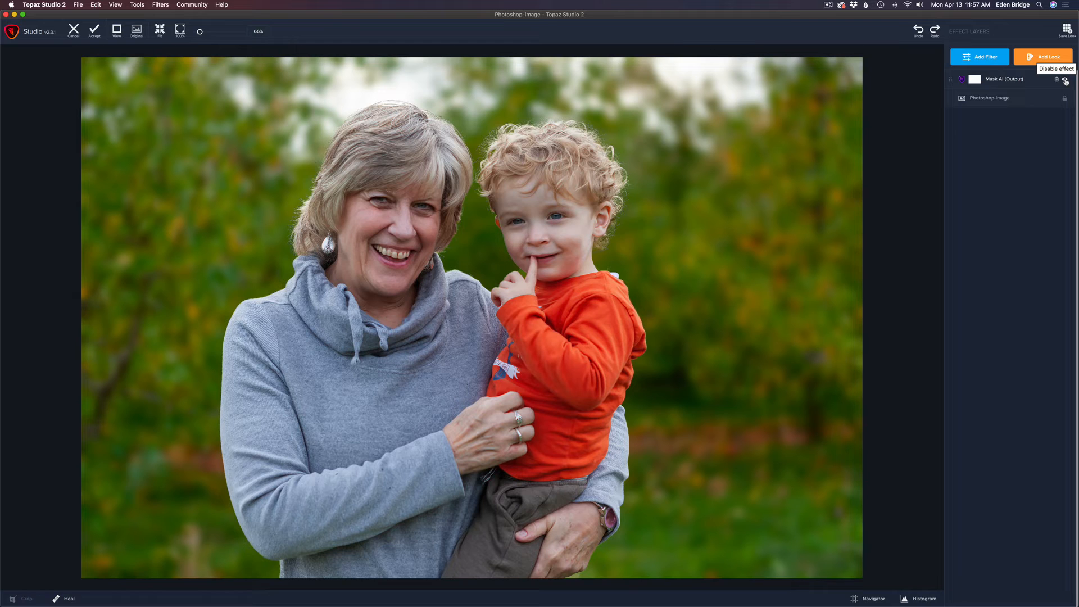
- Add a Basic Adjustment filter and raise its exposure to 0.23
click(993, 58)
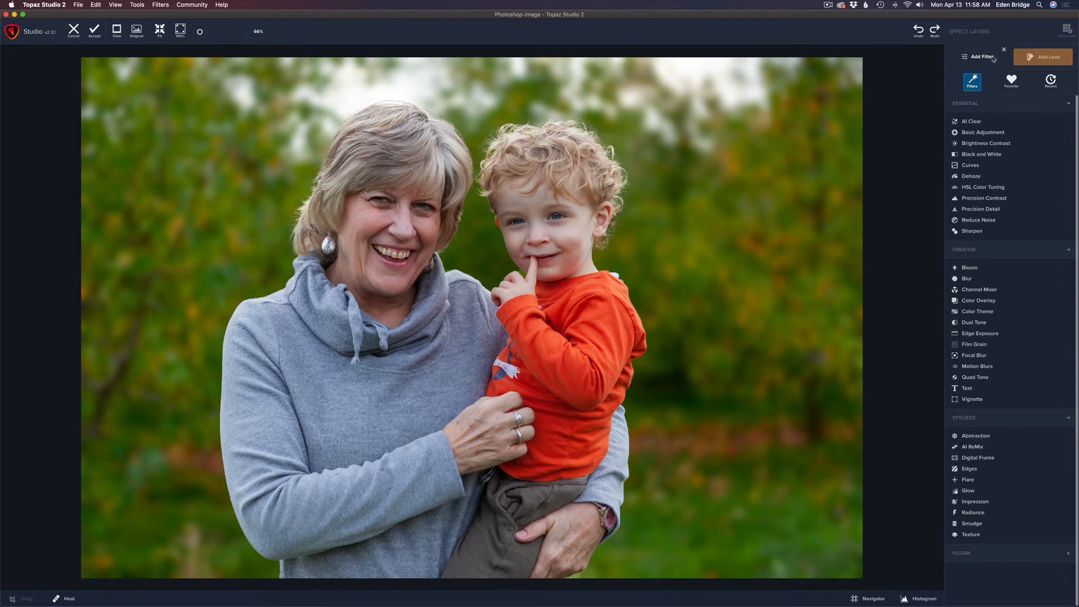
click(992, 133)
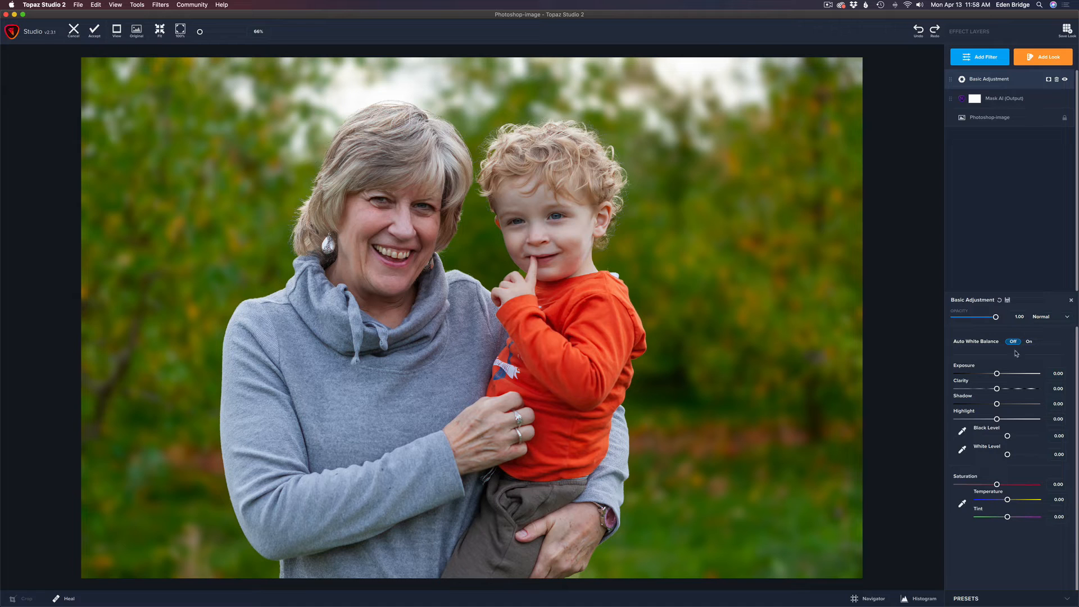
drag(997, 375, 1007, 376)
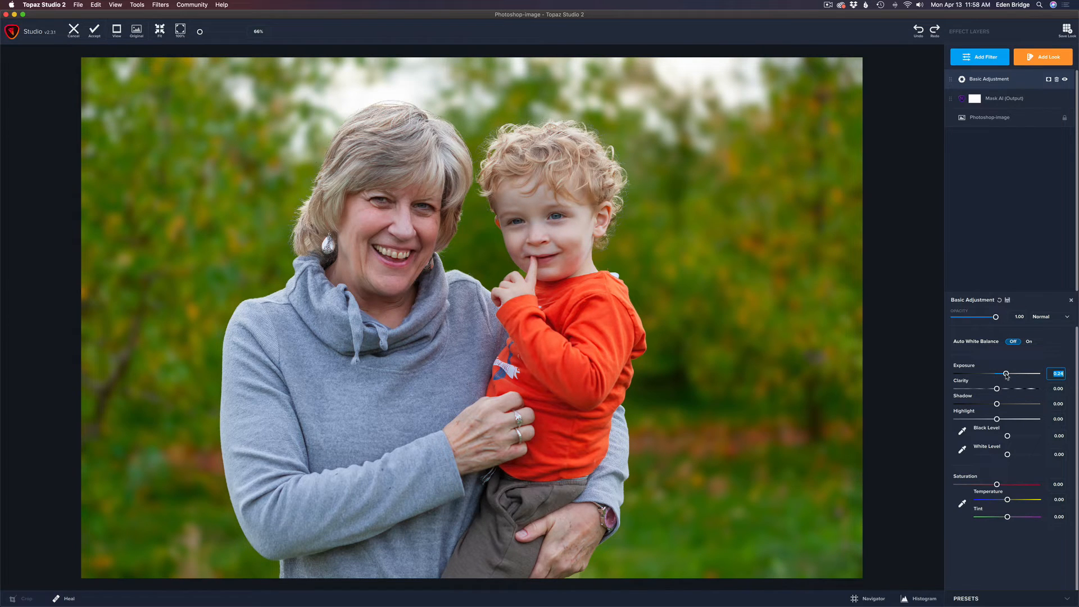
- Add a mask to the Basic Adjustment layer and invert it to black
click(1049, 80)
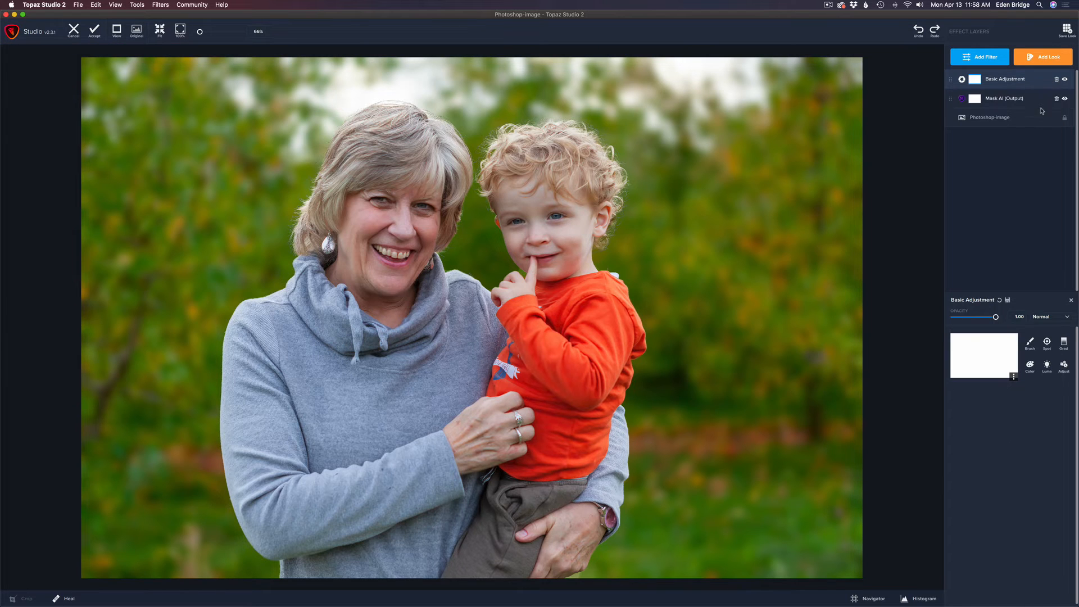
click(1030, 343)
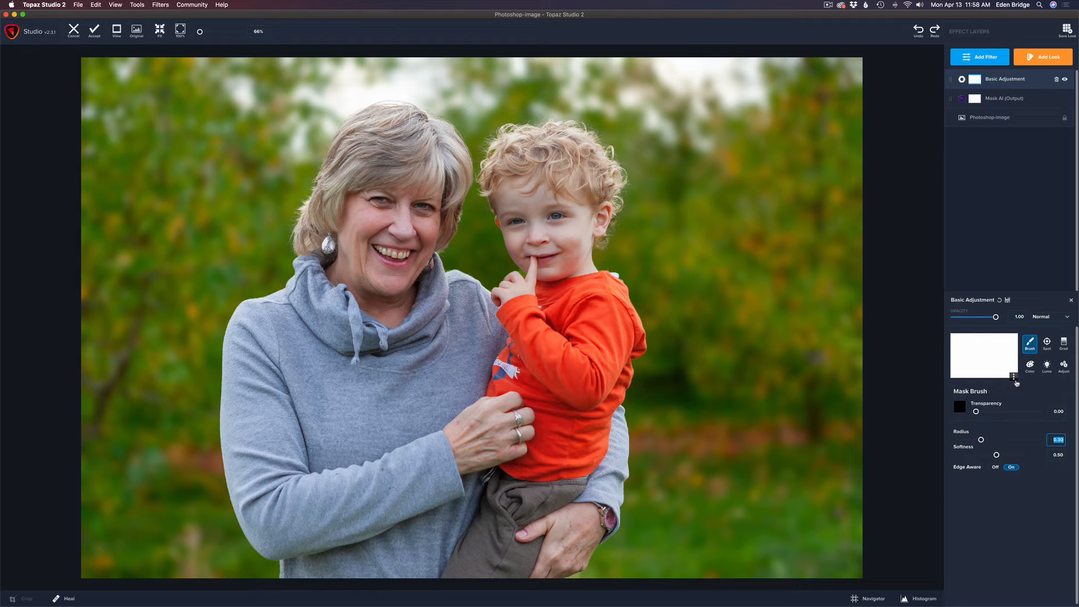
click(1015, 377)
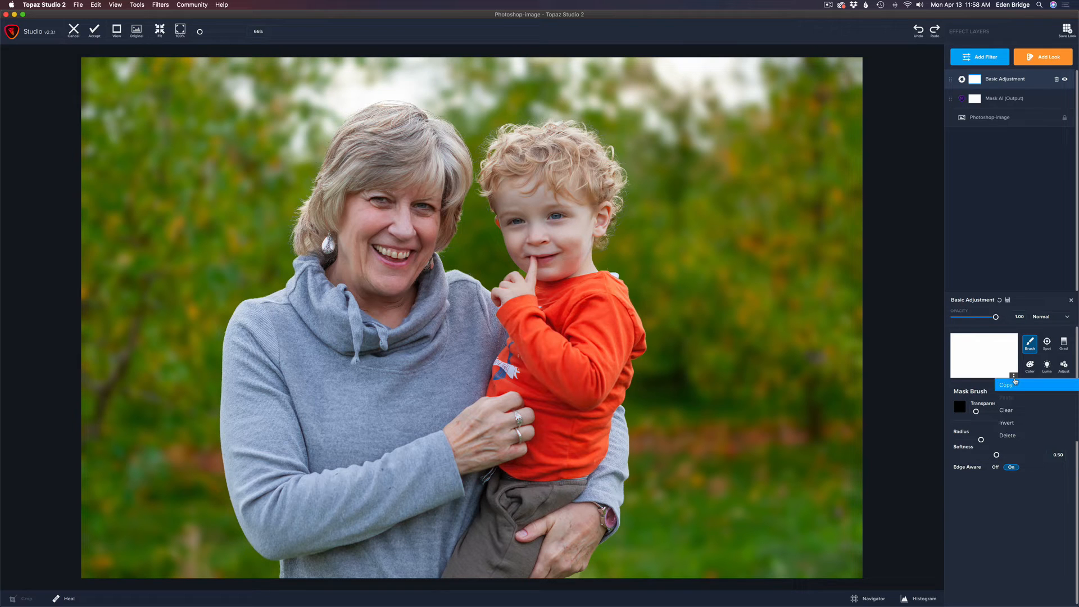
click(1011, 426)
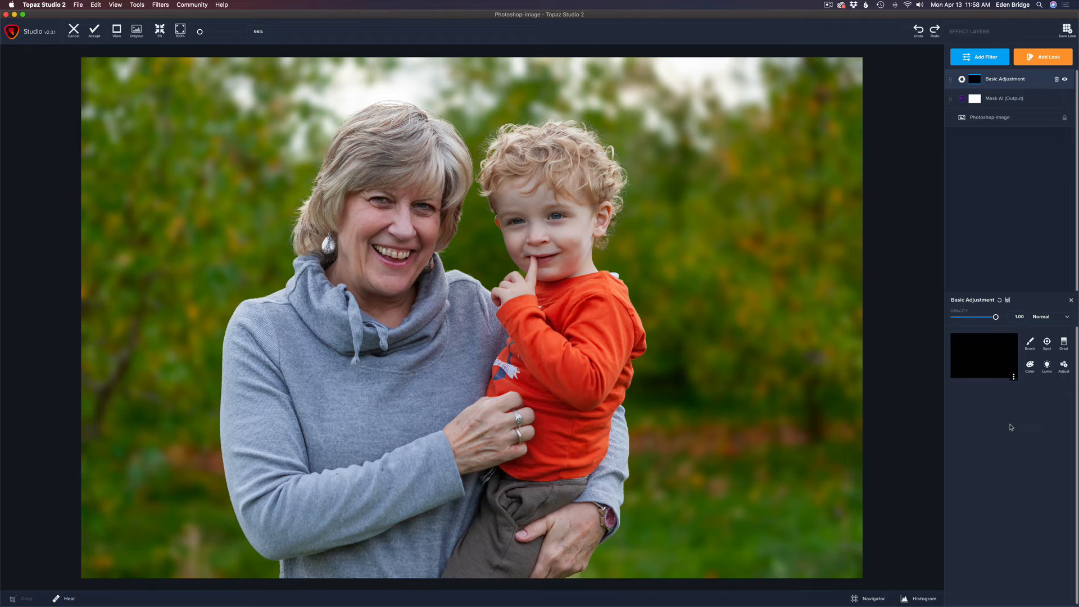
- Brush both faces into the Basic Adjustment mask with transparency 1.00 and radius 0.24, and fine-tune the exposure
click(1030, 348)
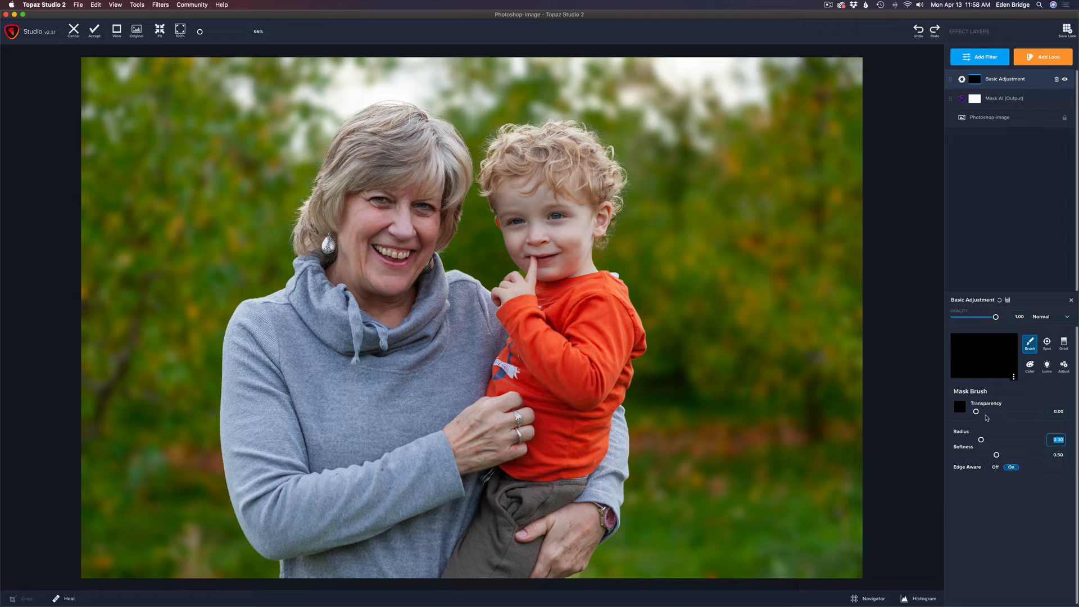
drag(978, 414, 1056, 417)
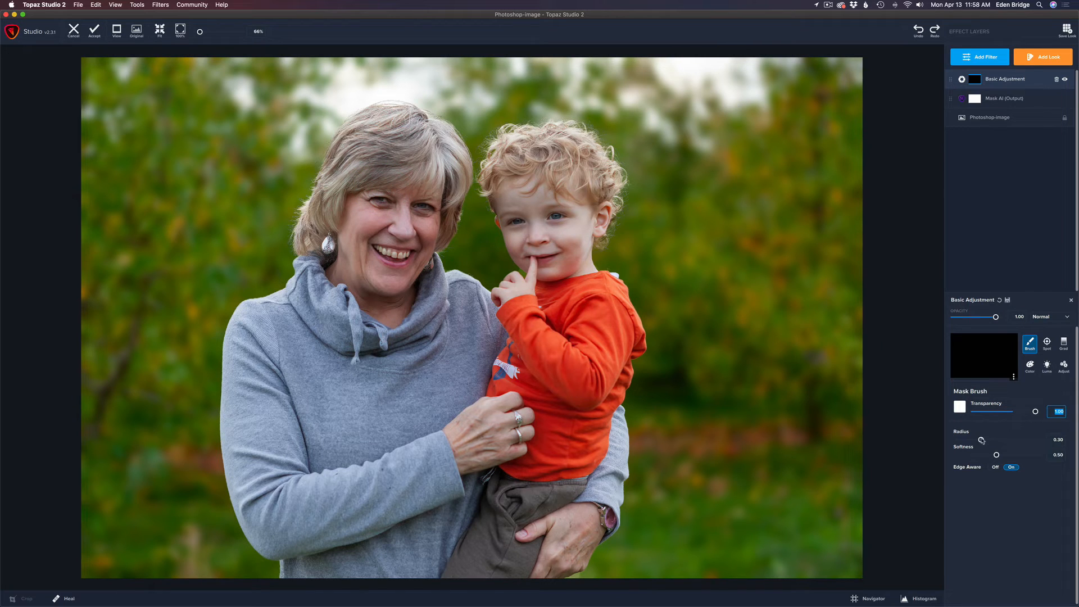
drag(982, 441, 976, 441)
mouse_move(406, 135)
mouse_down()
mouse_move(369, 144)
mouse_move(333, 202)
mouse_move(333, 225)
mouse_move(343, 219)
mouse_move(378, 274)
mouse_move(401, 248)
mouse_move(394, 273)
mouse_move(401, 264)
mouse_move(417, 226)
mouse_move(403, 229)
mouse_move(370, 202)
mouse_move(378, 247)
mouse_up()
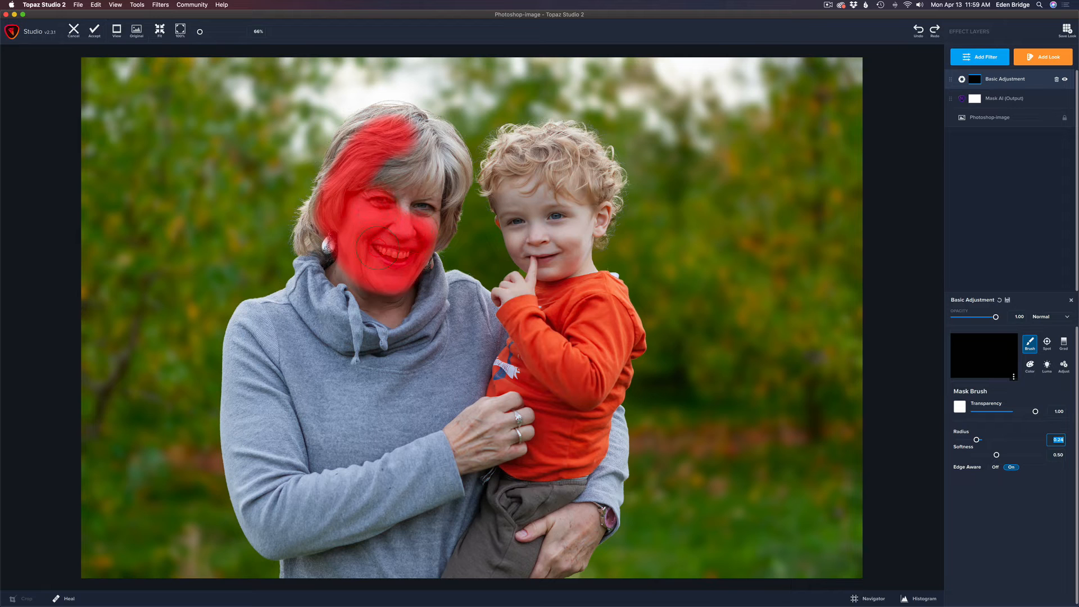
mouse_move(378, 206)
mouse_down()
mouse_move(423, 213)
mouse_move(434, 194)
mouse_move(429, 156)
mouse_move(406, 162)
mouse_move(404, 194)
mouse_move(411, 151)
mouse_move(428, 149)
mouse_move(440, 179)
mouse_move(432, 196)
mouse_move(369, 185)
mouse_move(395, 187)
mouse_up()
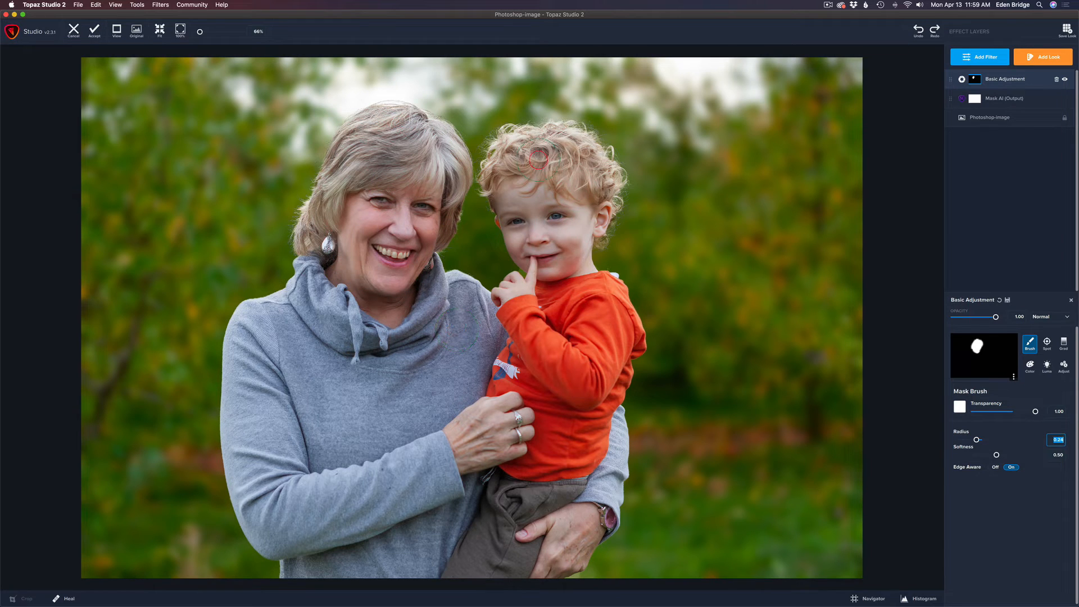
mouse_move(548, 143)
mouse_down()
mouse_move(524, 156)
mouse_move(514, 180)
mouse_move(539, 254)
mouse_move(556, 256)
mouse_move(574, 215)
mouse_move(570, 194)
mouse_move(550, 187)
mouse_move(560, 210)
mouse_move(563, 165)
mouse_move(585, 179)
mouse_move(572, 243)
mouse_move(537, 222)
mouse_move(534, 245)
mouse_move(517, 202)
mouse_move(520, 159)
mouse_move(566, 165)
mouse_move(563, 152)
mouse_move(591, 179)
mouse_up()
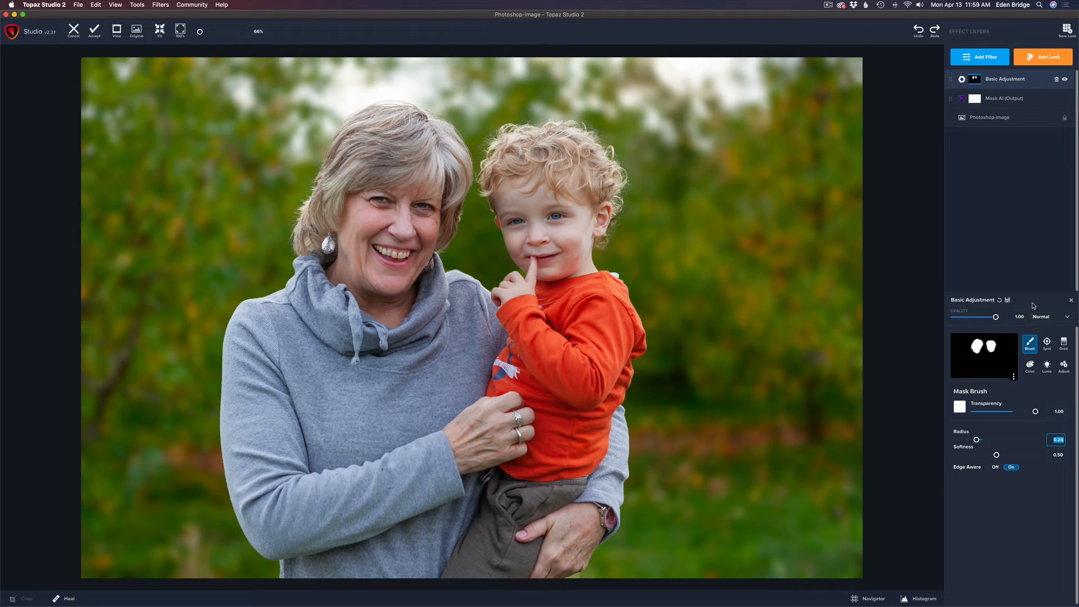
click(1029, 80)
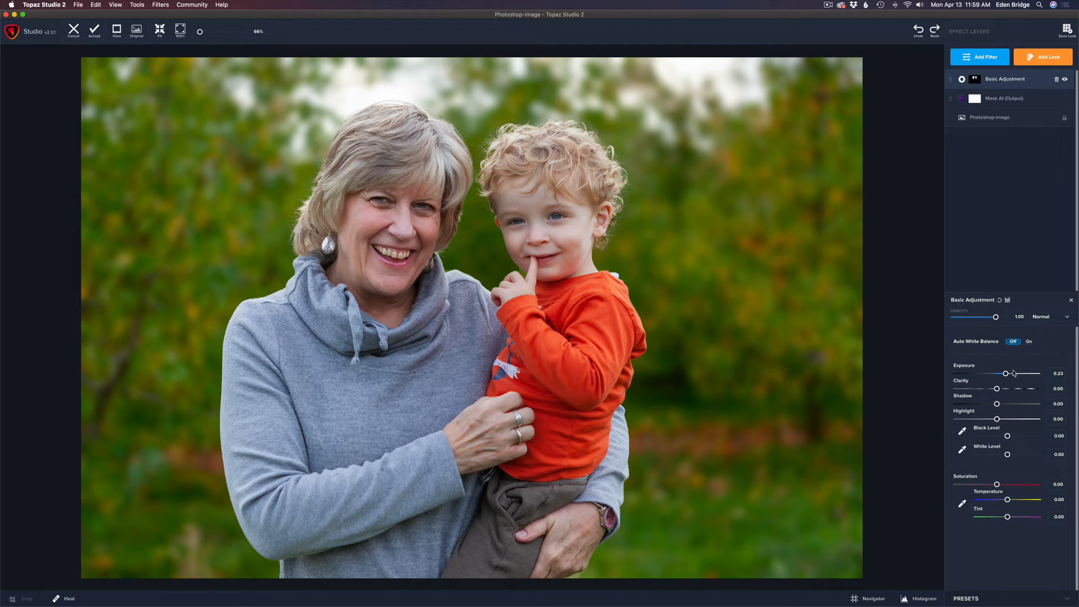
drag(1008, 376, 1009, 376)
- Add a Curves filter and set its blend mode to Screen
click(994, 58)
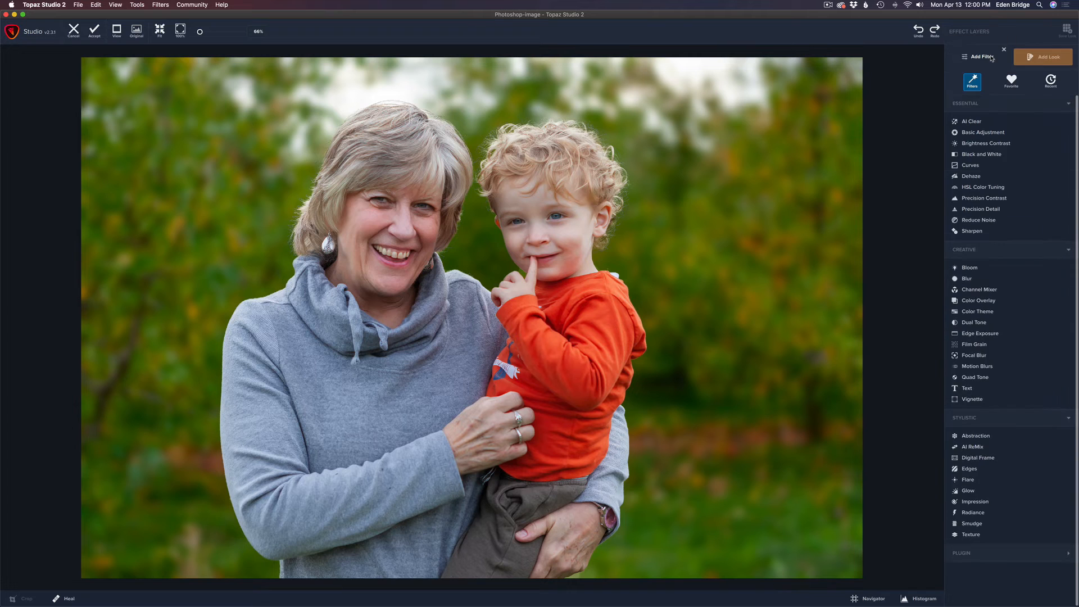
click(980, 167)
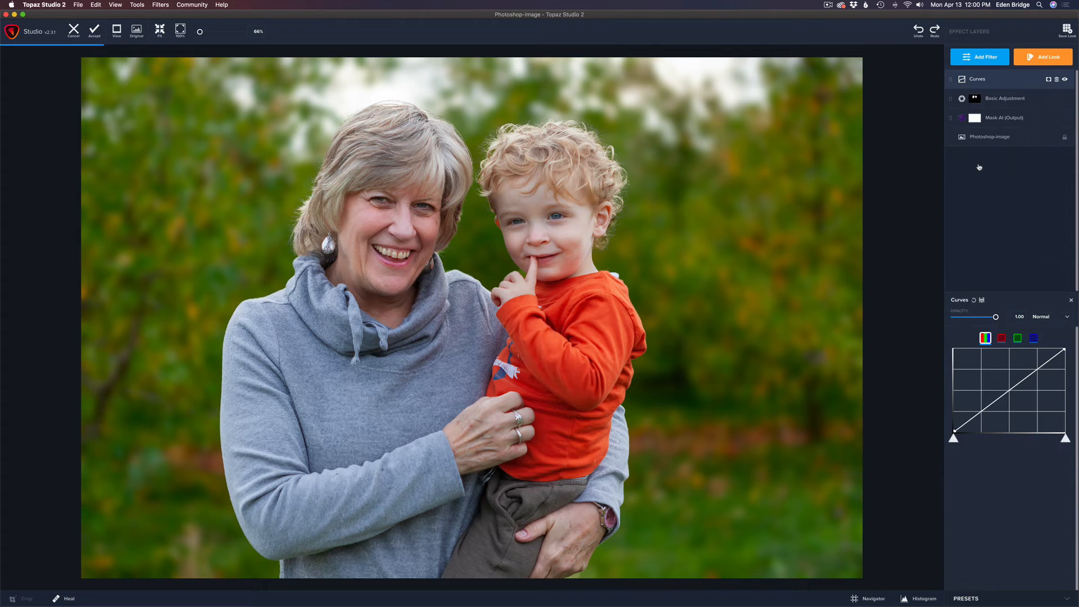
click(1068, 318)
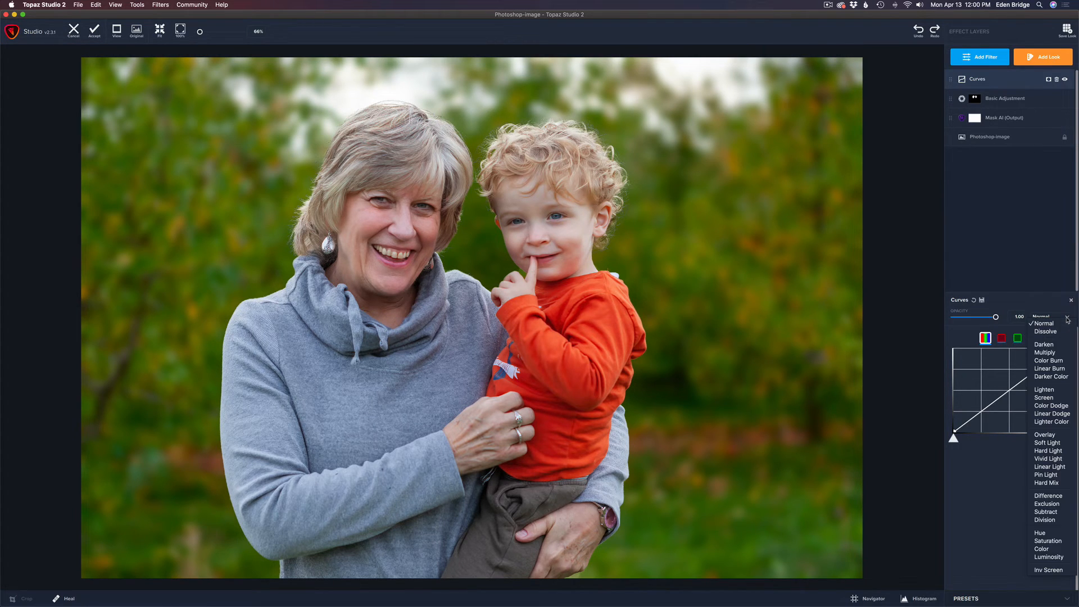
click(1046, 398)
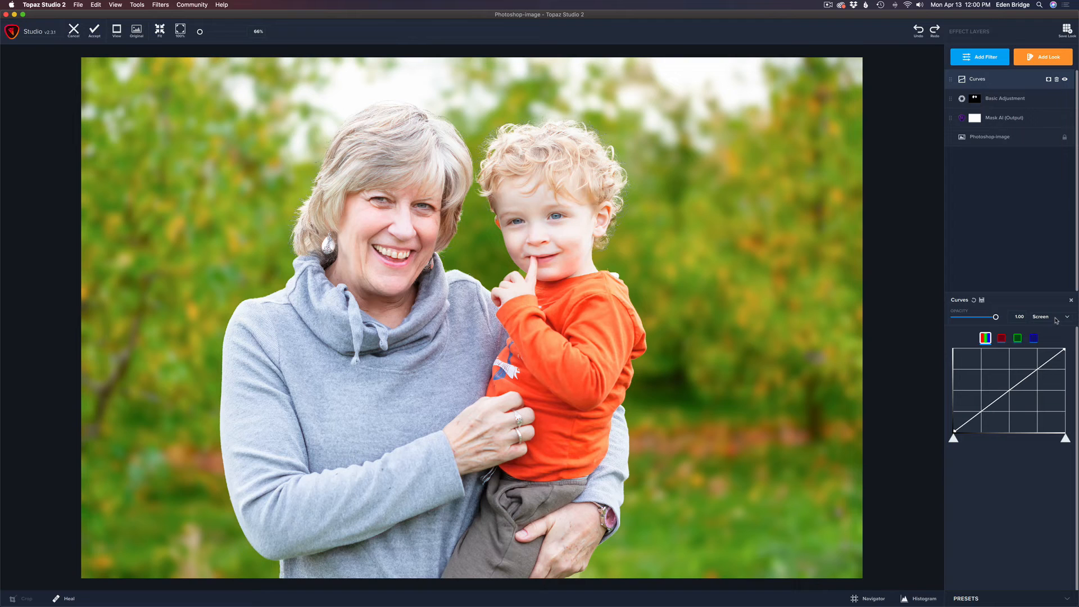
- Add a mask to the Curves layer and invert it to black
click(1049, 80)
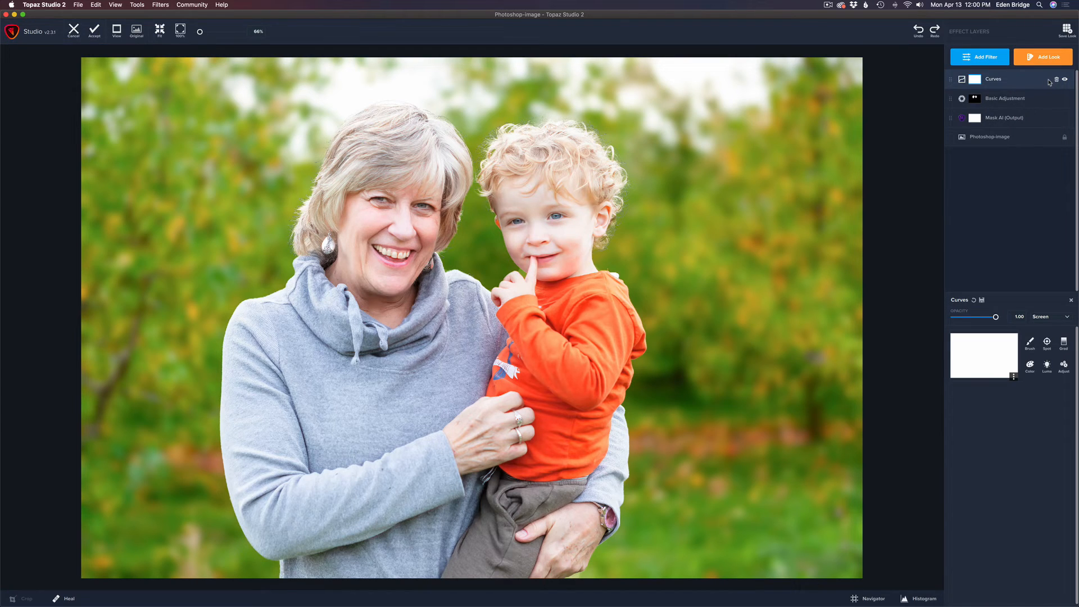
click(1014, 378)
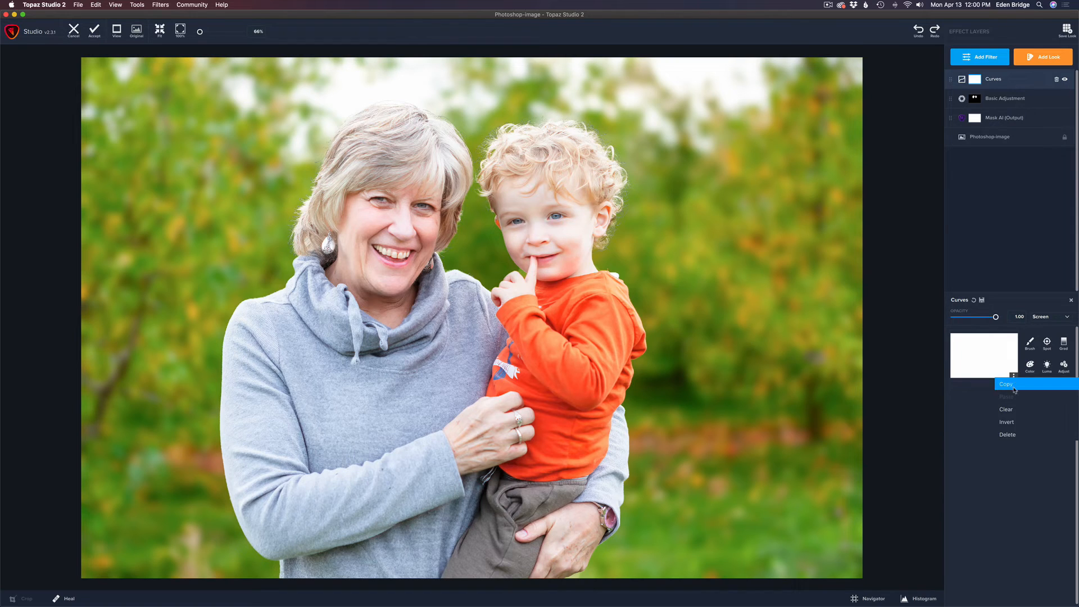
click(1013, 422)
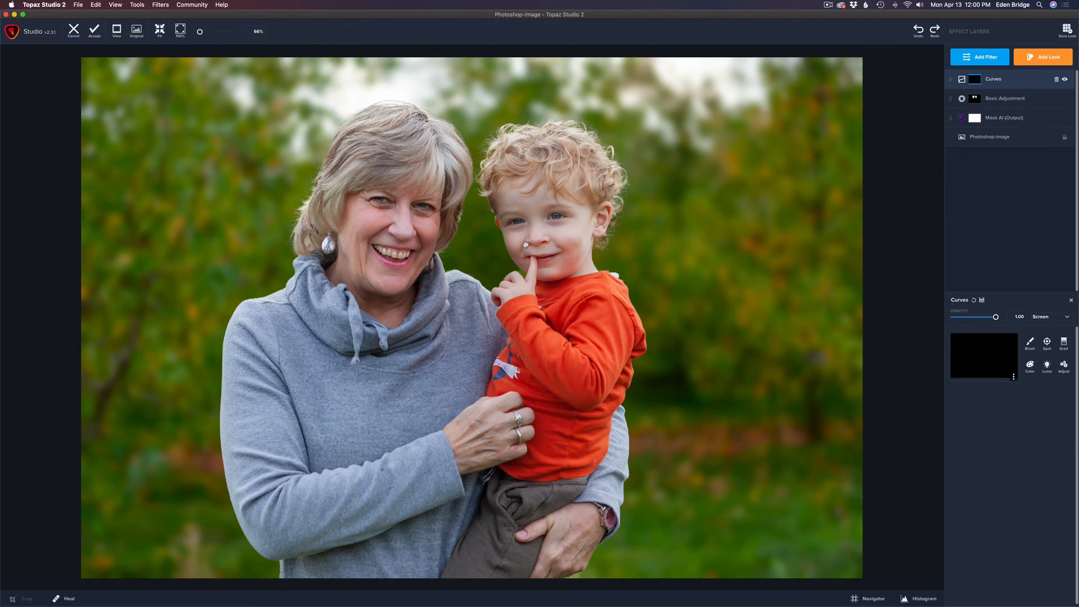
- Brush the woman's eyes into the Curves mask with maximum transparency and a radius of 0.03
scroll(526, 244, up, 5)
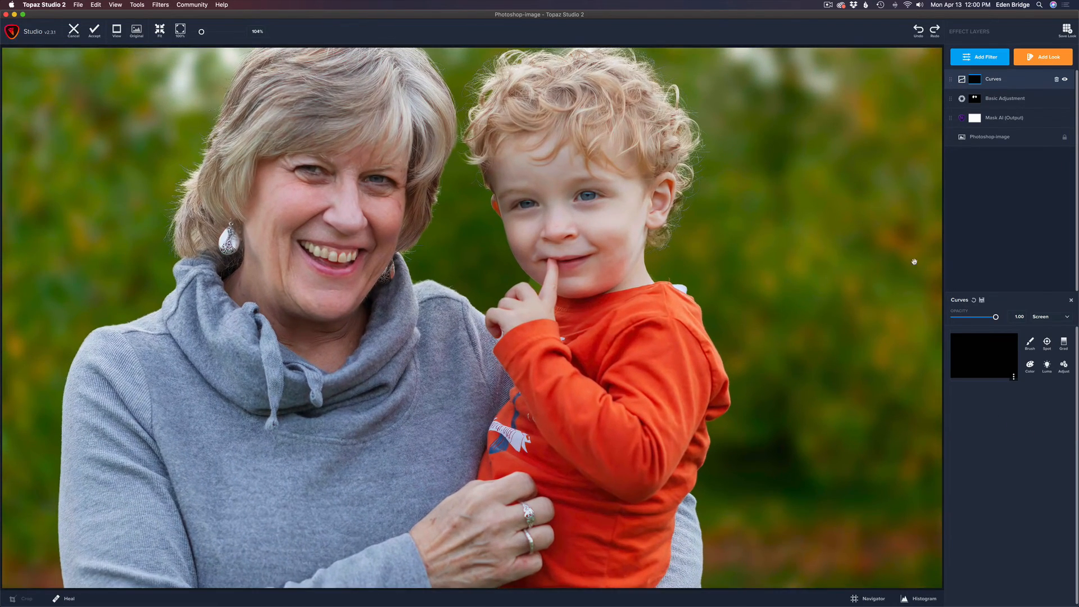
click(1031, 347)
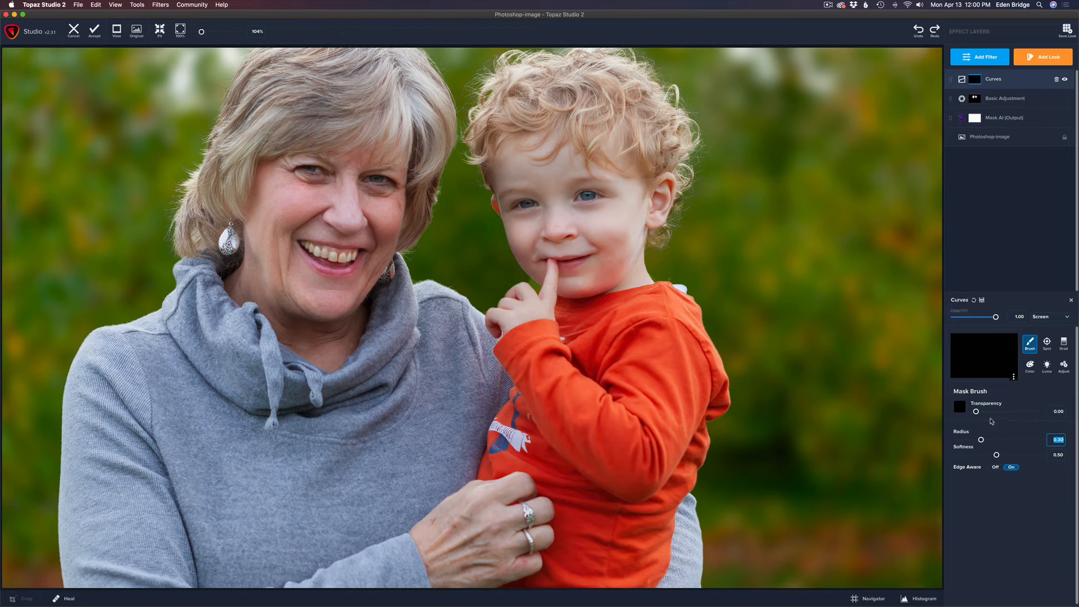
drag(976, 412, 1048, 415)
drag(981, 441, 961, 440)
key(super+a)
drag(376, 178, 377, 178)
- Set the mask brush transparency to 0.00 and brush away the spill around the woman's eyes
click(1058, 412)
text(0)
key(Return)
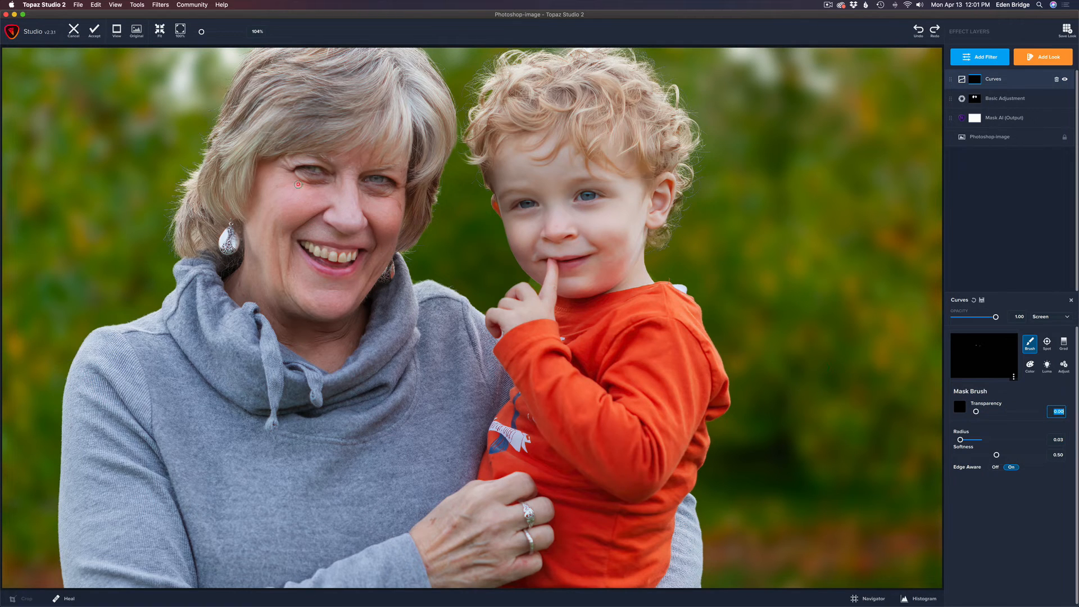
mouse_move(298, 185)
mouse_down()
mouse_move(301, 174)
mouse_move(317, 180)
mouse_move(311, 160)
mouse_move(320, 175)
mouse_move(392, 170)
mouse_move(375, 185)
mouse_move(387, 186)
mouse_up()
- Brush the child's eyes into the Curves mask with raised transparency, and clean up around them with transparency 0.00
drag(977, 412, 997, 412)
drag(585, 196, 588, 197)
drag(997, 413, 965, 413)
mouse_move(579, 205)
mouse_down()
mouse_move(597, 203)
mouse_move(589, 185)
mouse_move(604, 192)
mouse_up()
mouse_move(535, 196)
mouse_down()
mouse_move(514, 207)
mouse_move(534, 211)
mouse_move(519, 213)
mouse_up()
scroll(568, 233, down, 5)
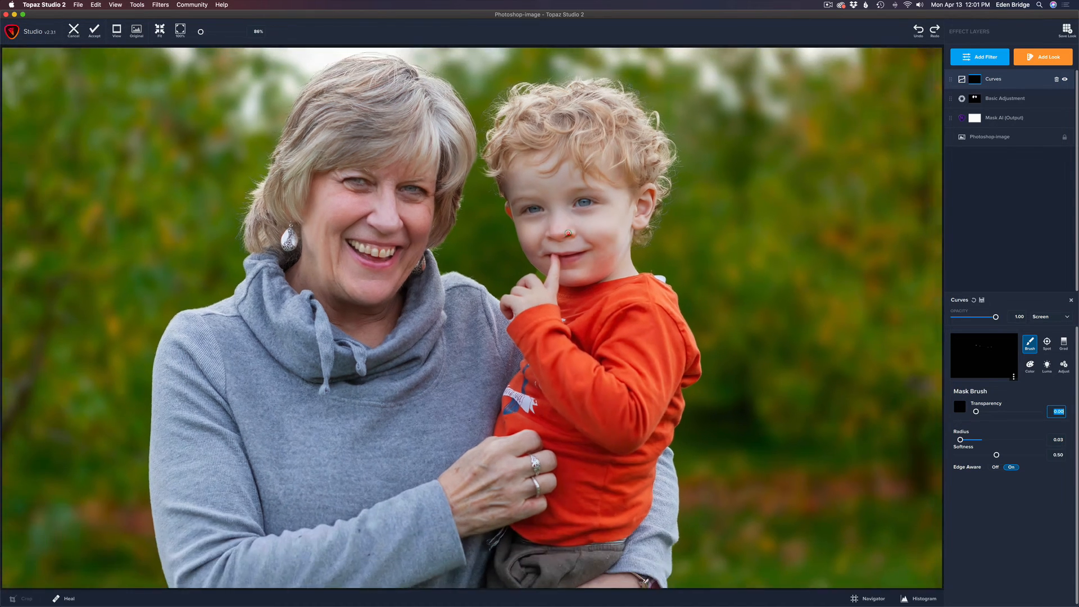
scroll(568, 233, down, 2)
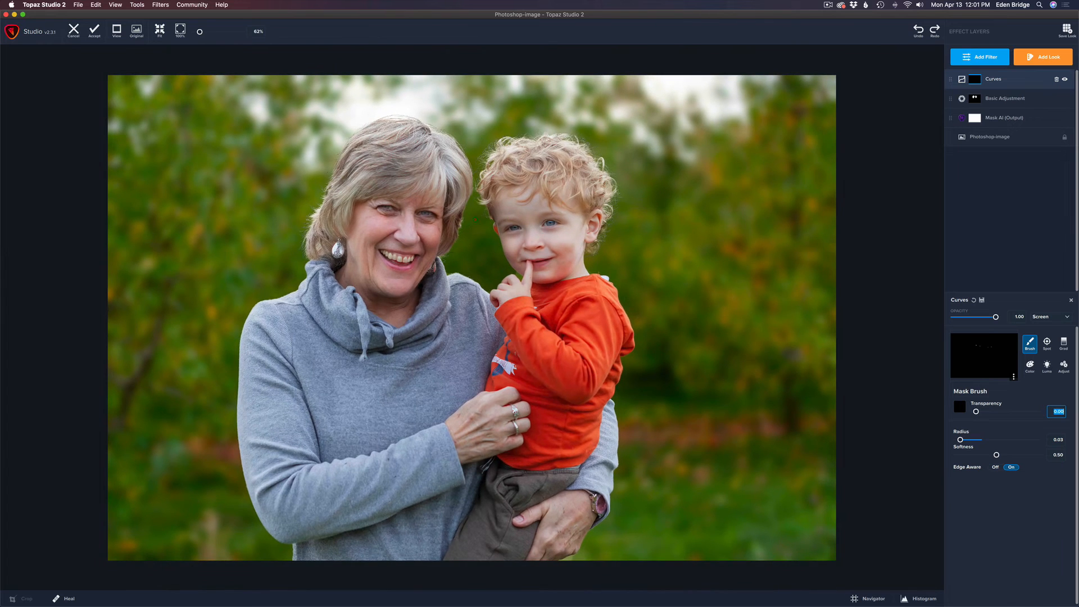
- Drop the Curves layer's opacity to zero, raise it partway to soften the brightened eyes, and compare with the layer hidden
scroll(533, 235, down, 1)
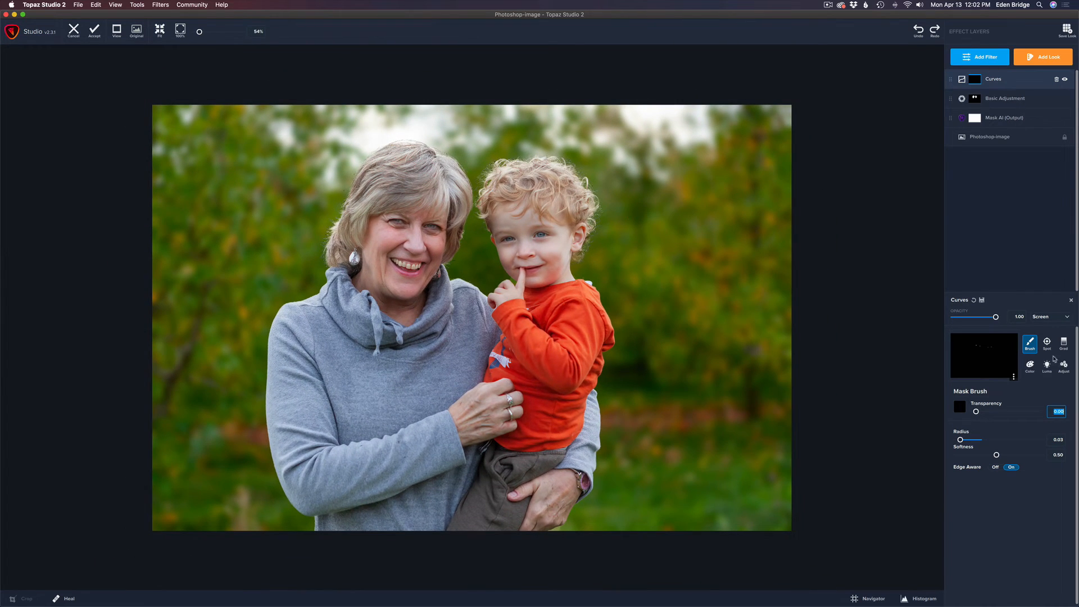
click(996, 318)
drag(996, 318, 915, 311)
drag(955, 317, 971, 319)
click(1065, 81)
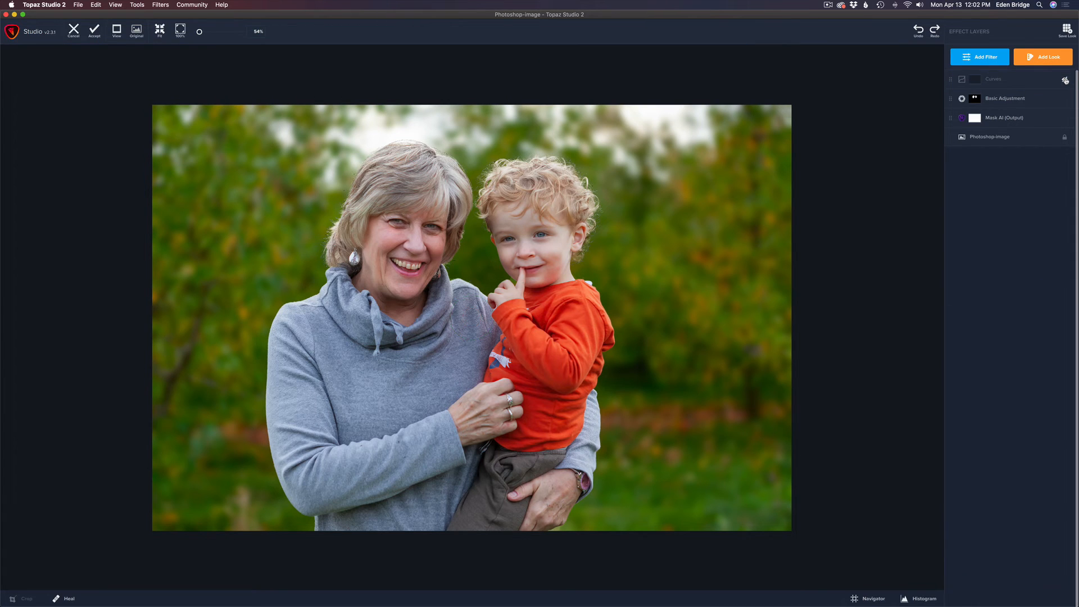
click(1066, 81)
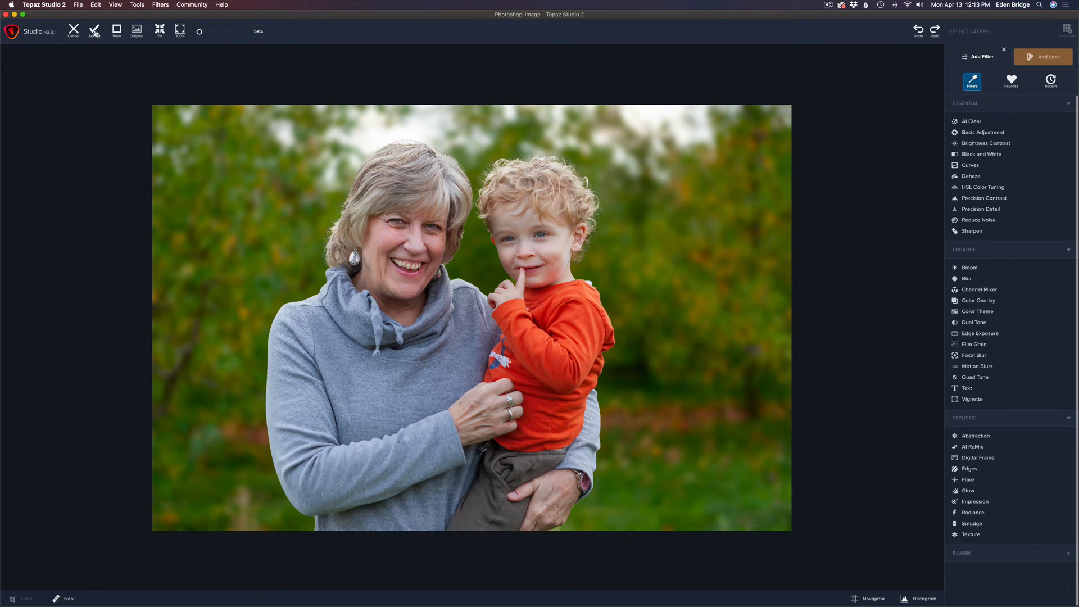
- Accept the Topaz Studio edits back into Photoshop and compare the image with Layer 1 copy hidden and shown
click(95, 33)
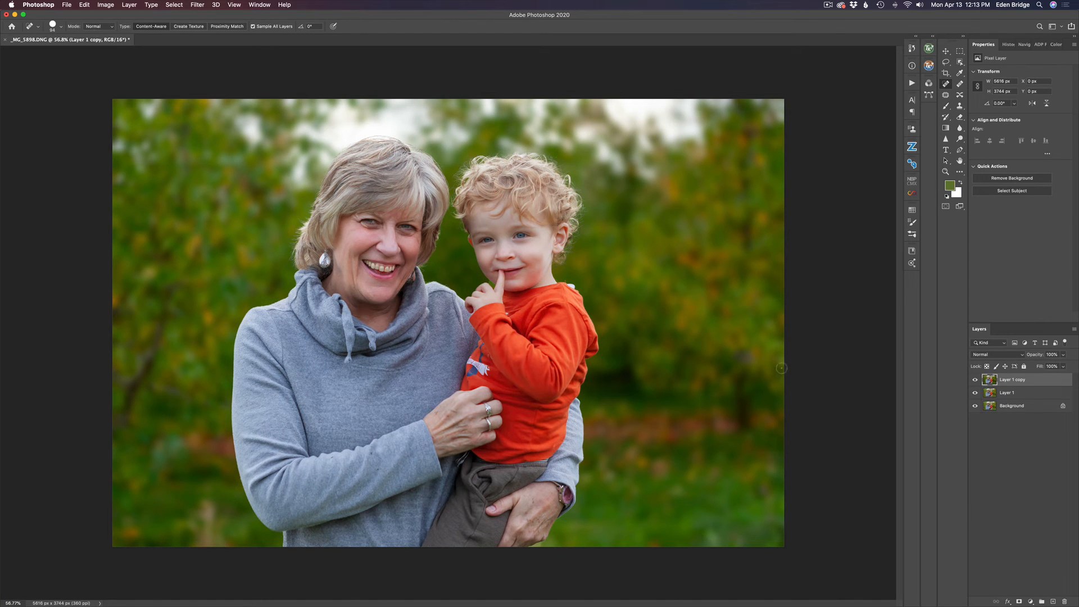
click(976, 381)
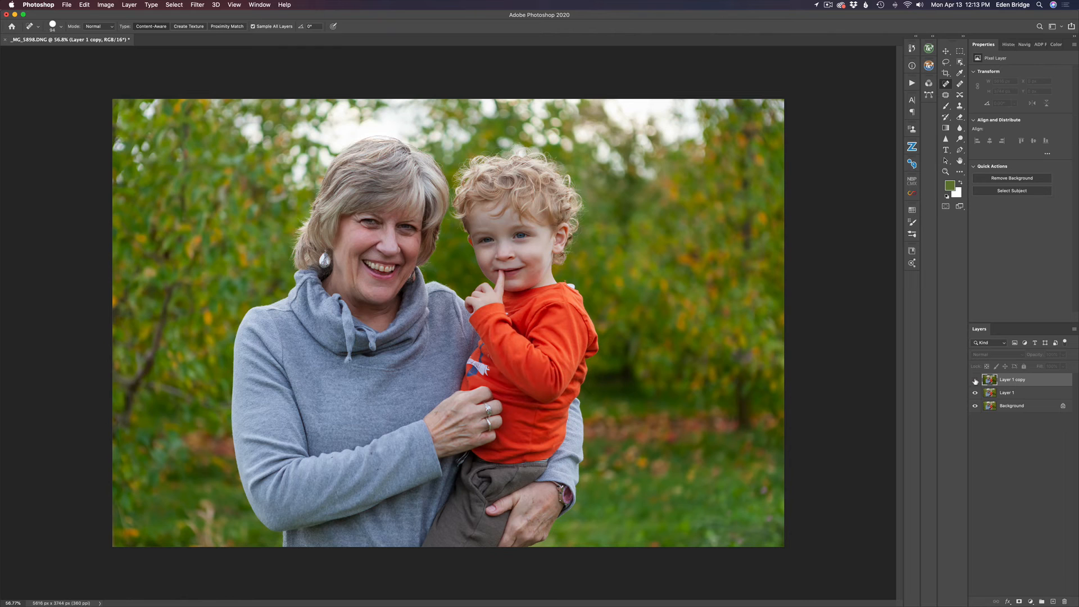
click(975, 381)
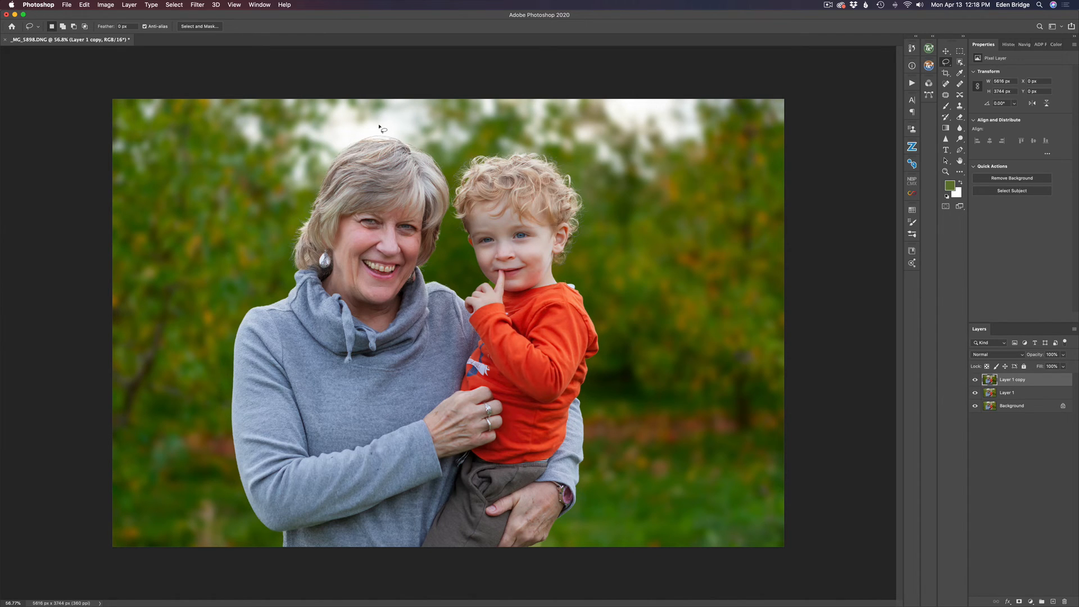
- Lasso a loose outline around the woman and child and add a Curves adjustment layer from that selection
mouse_move(328, 102)
mouse_down()
mouse_move(254, 183)
mouse_move(202, 329)
mouse_move(207, 464)
mouse_move(232, 545)
mouse_move(262, 576)
mouse_move(372, 605)
mouse_move(593, 600)
mouse_move(631, 356)
mouse_move(619, 191)
mouse_move(573, 119)
mouse_move(482, 69)
mouse_move(412, 62)
mouse_move(313, 90)
mouse_up()
click(1032, 602)
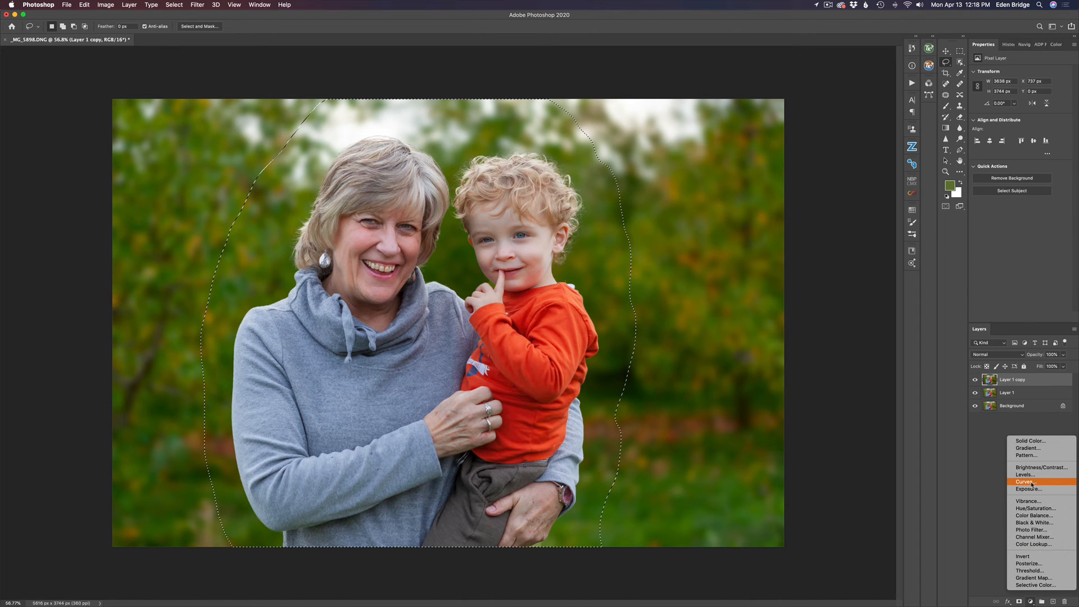
click(1032, 483)
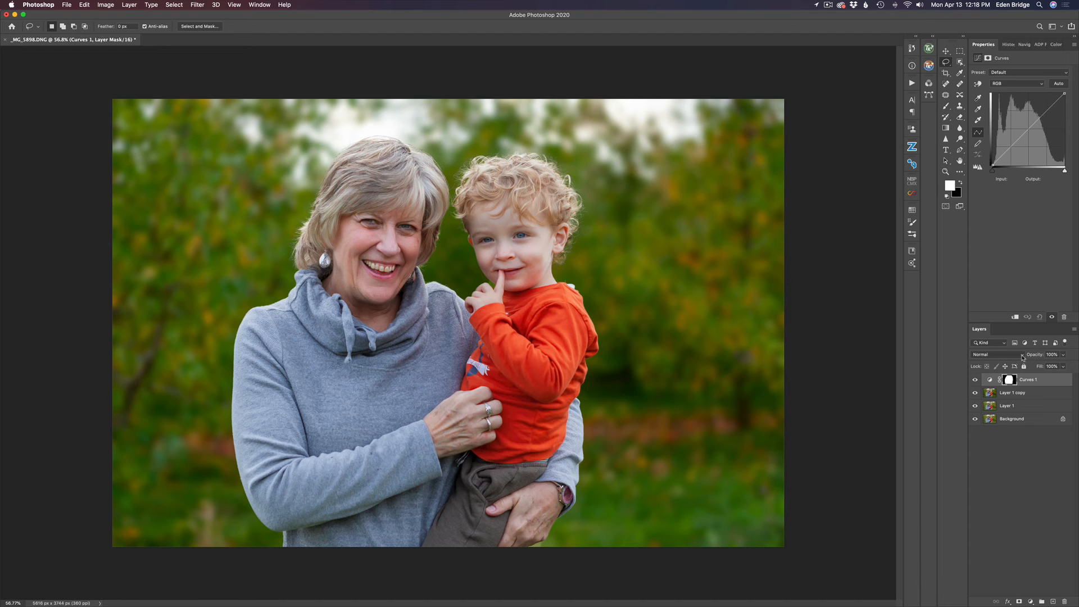
- Set the Curves 1 layer's blend mode to Multiply and invert its mask so the darkening affects the outer background
click(1022, 357)
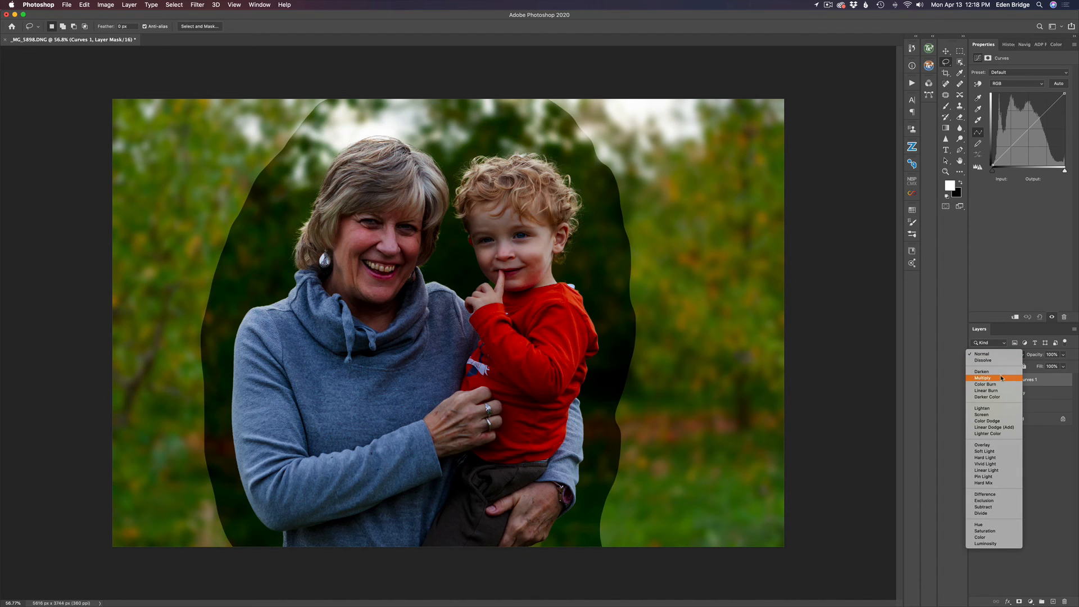
click(1001, 378)
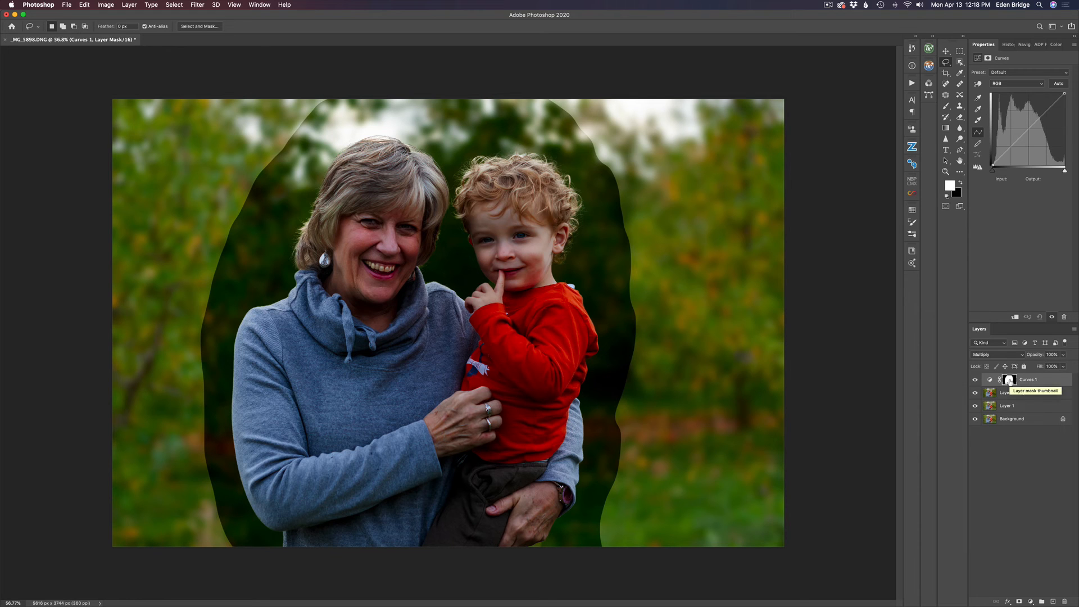
key(super+i)
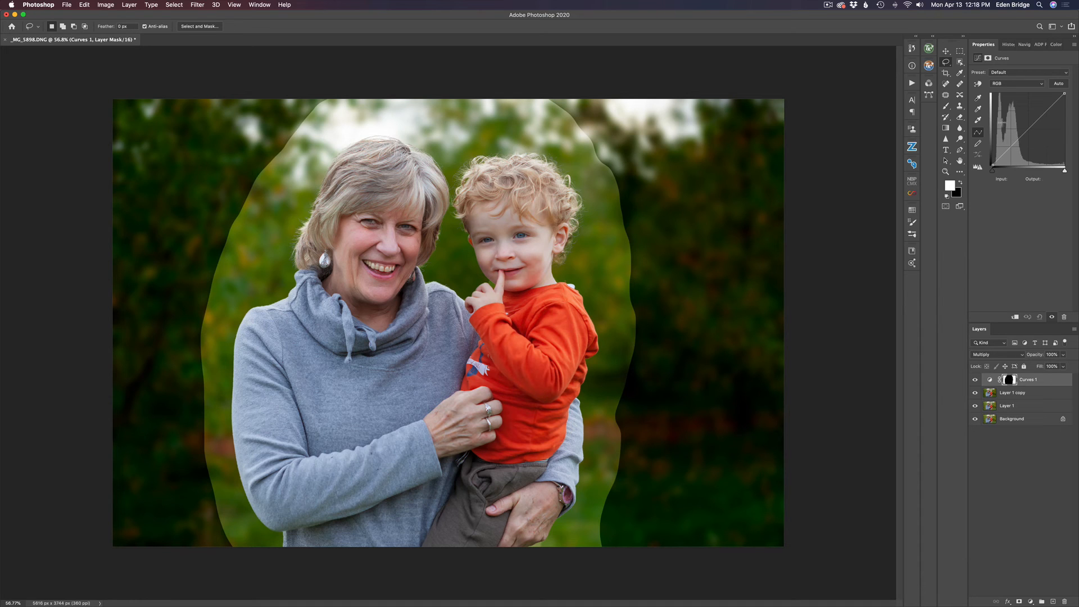
- Feather the Curves 1 layer mask strongly so the hard lasso edge blends smoothly into the background
click(989, 58)
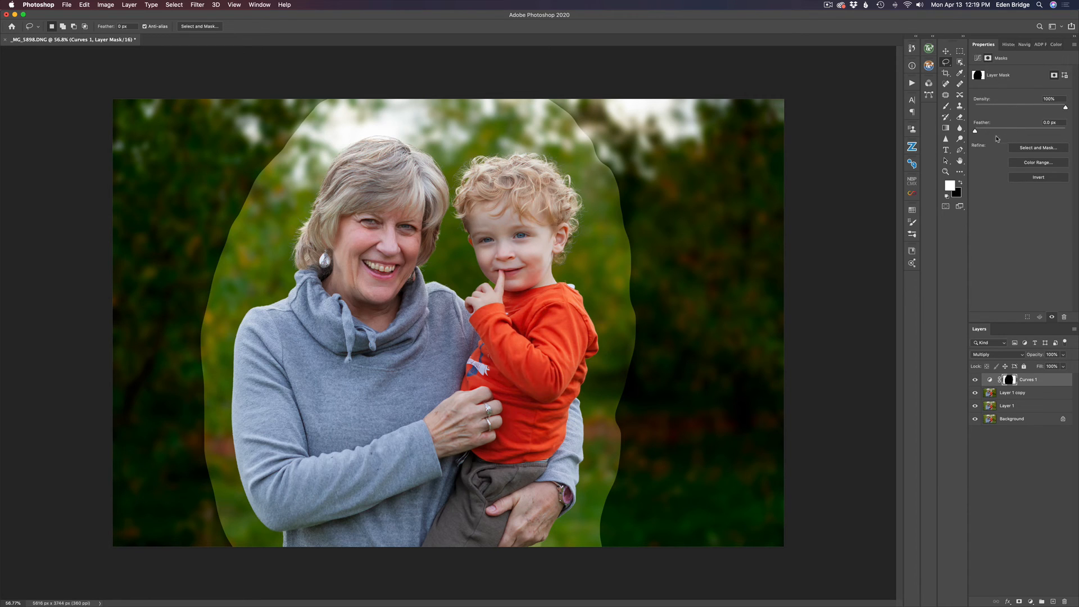
drag(976, 131, 1056, 137)
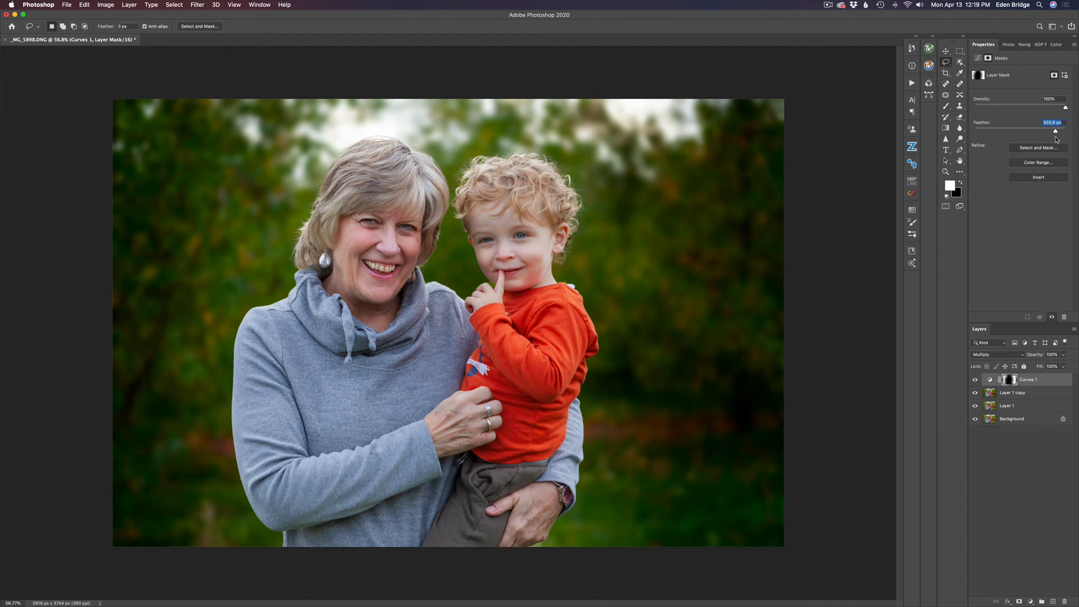
drag(1055, 137, 1056, 140)
- Set the Curves 1 layer's opacity to 30% and compare the vignette with the layer hidden and shown
drag(1040, 358, 859, 341)
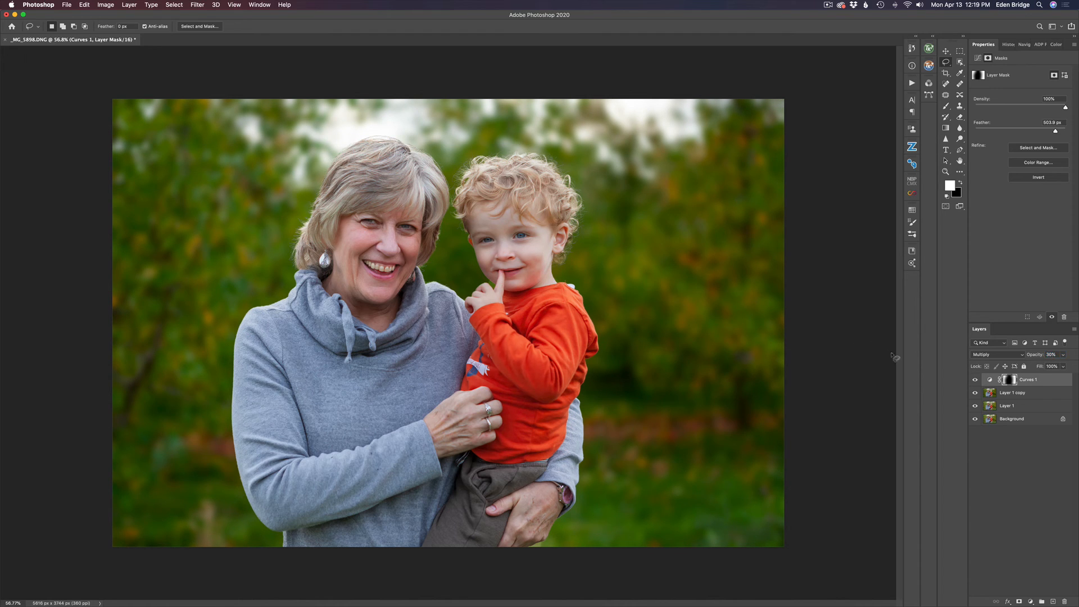
click(976, 380)
click(975, 380)
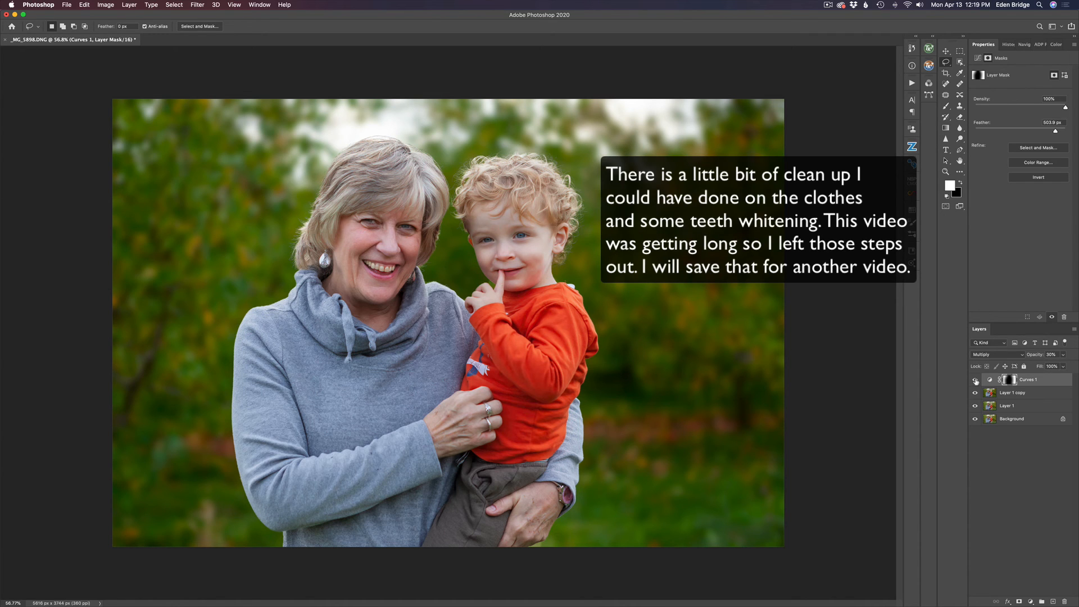
- Flatten all the layers into a single Background layer
right_click(1062, 382)
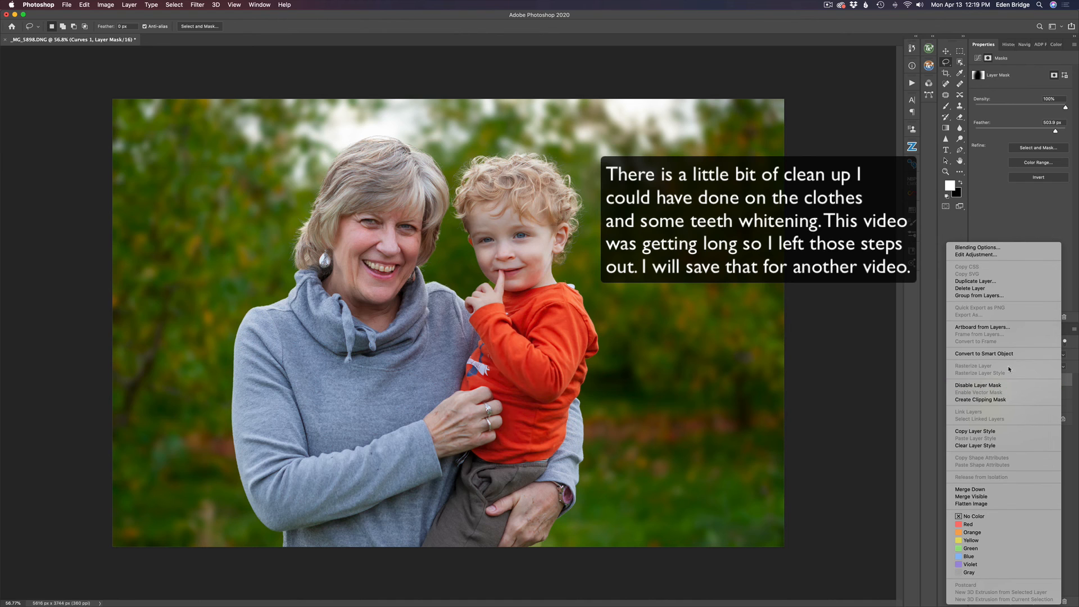
click(987, 504)
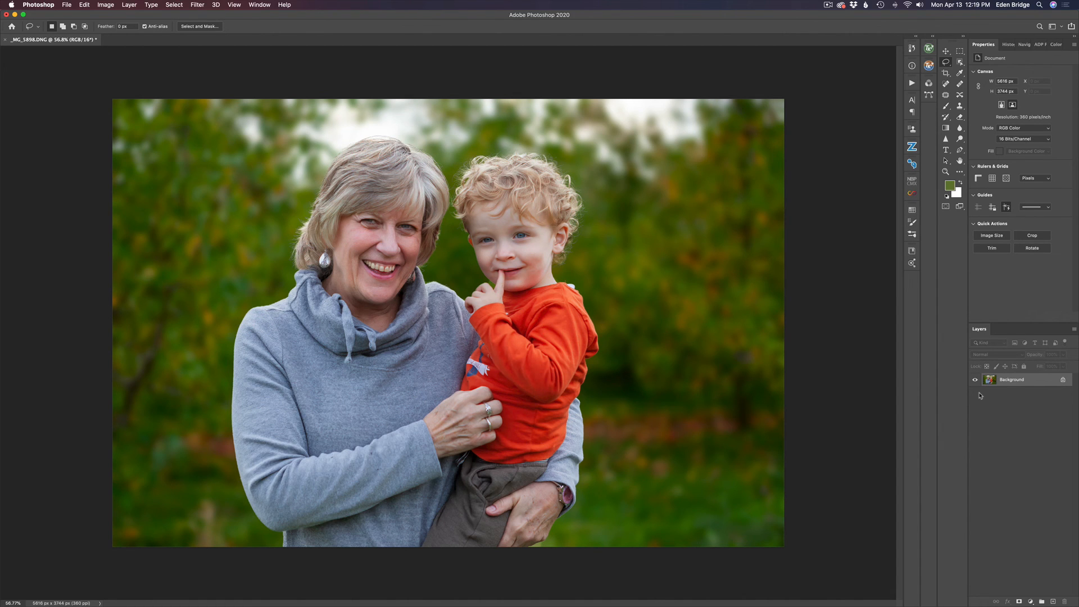
- Save the flattened image and switch to Lightroom Classic
click(67, 6)
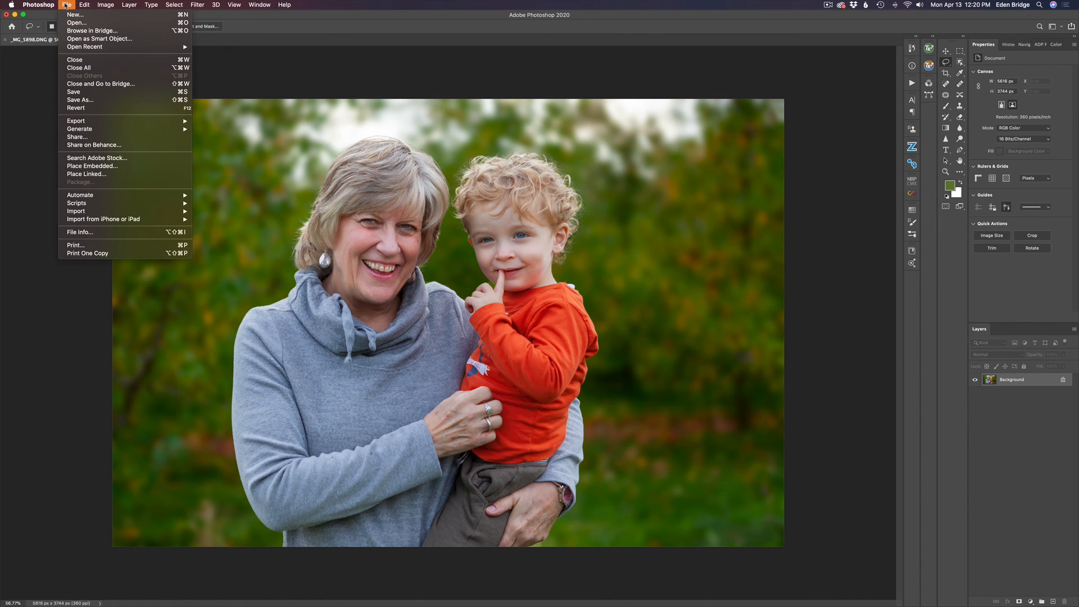
click(89, 93)
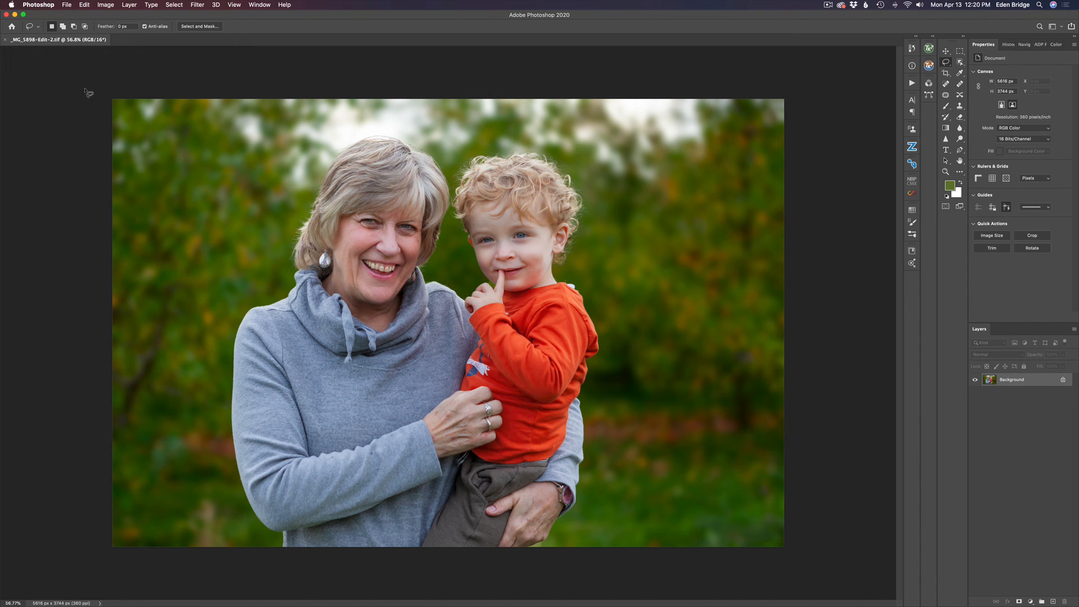
key(ctrl+Left)
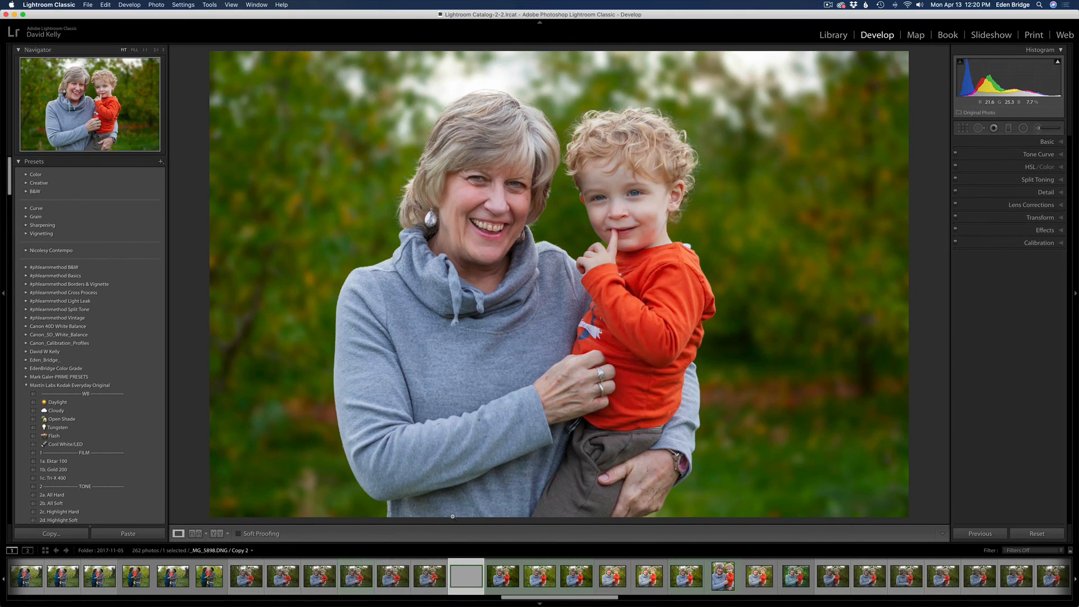